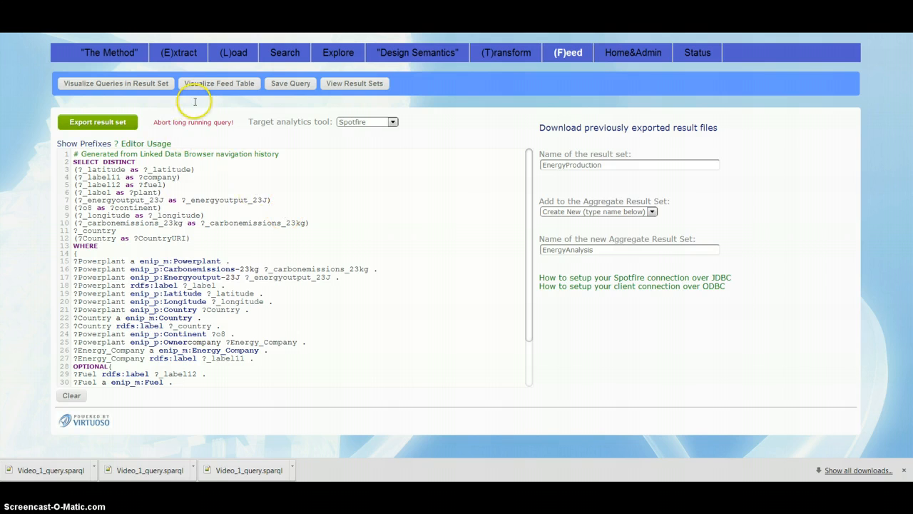
Visualize the feed table and examine its columns and the query variables they reference
{"action": "left_click", "coordinate": [214, 84]}
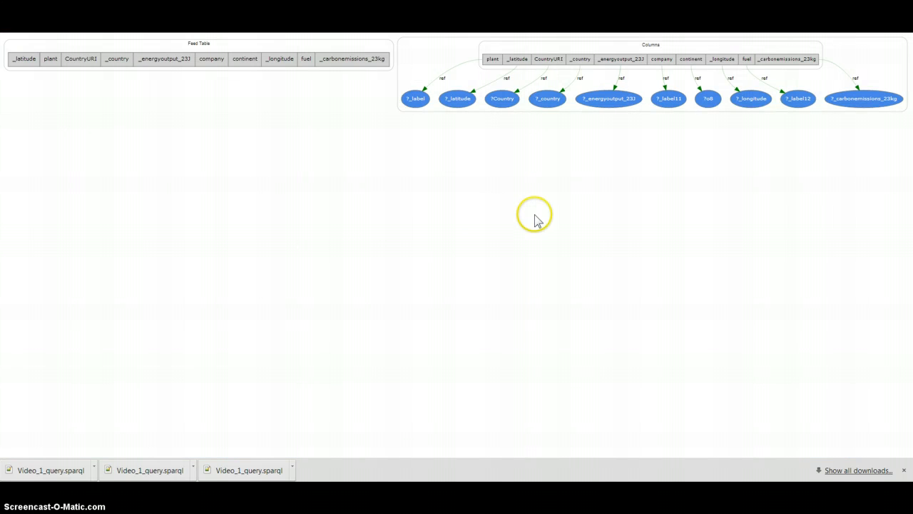
{"action": "scroll", "coordinate": [509, 235], "scroll_direction": "down", "scroll_amount": 2}
{"action": "scroll", "coordinate": [509, 235], "scroll_direction": "up", "scroll_amount": 3}
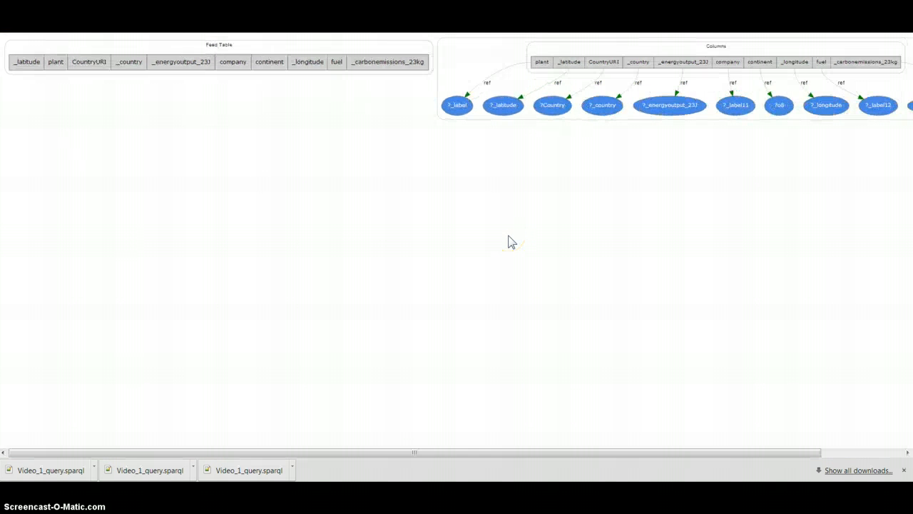
{"action": "scroll", "coordinate": [509, 235], "scroll_direction": "down", "scroll_amount": 3}
{"action": "scroll", "coordinate": [508, 236], "scroll_direction": "up", "scroll_amount": 4}
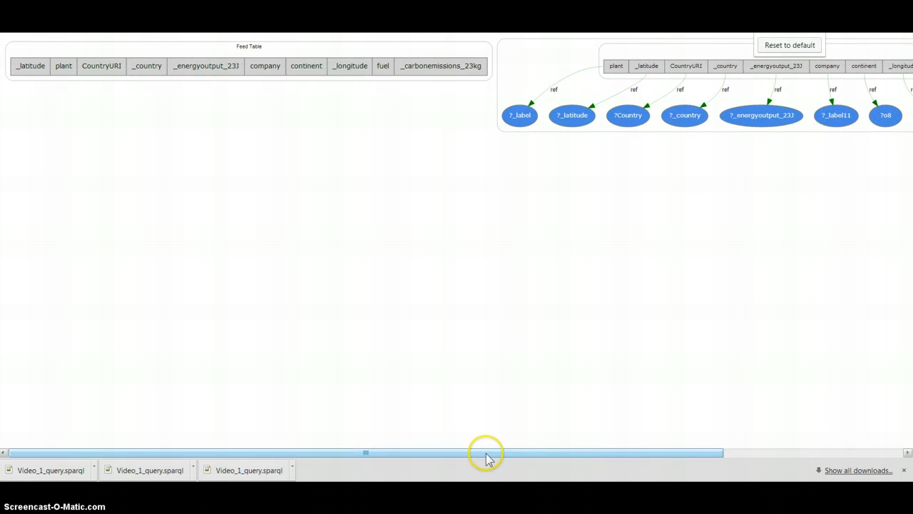
{"action": "left_click_drag", "start_coordinate": [485, 453], "coordinate": [715, 440]}
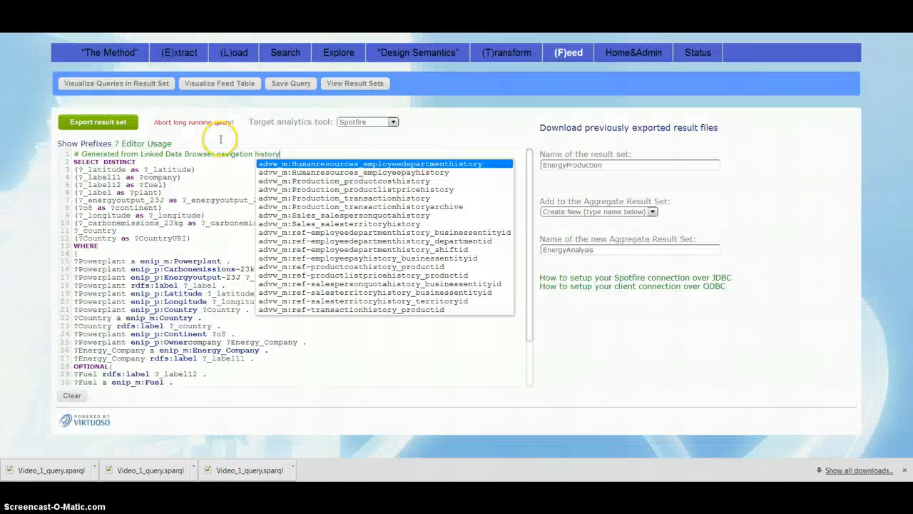
Export the EnergyProduction result set for Spotfire into the new aggregate result set EnergyAnalysis
{"action": "left_click", "coordinate": [220, 139]}
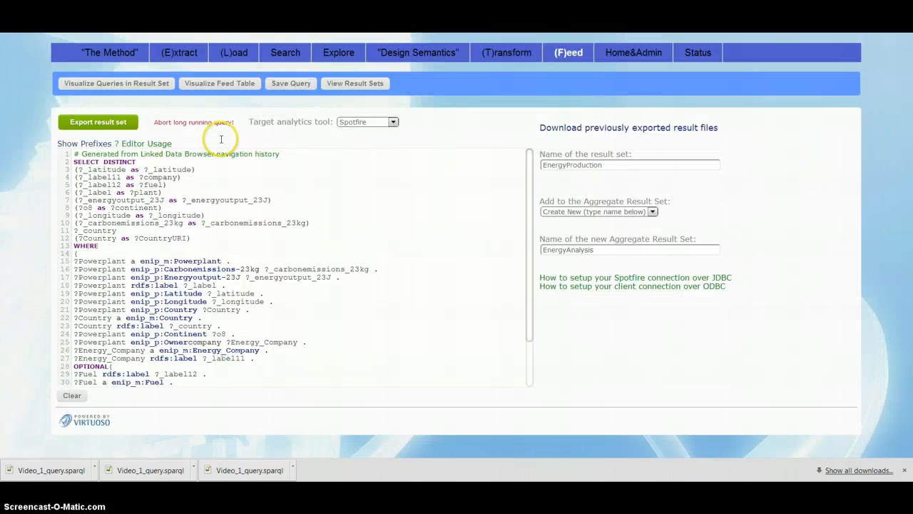
{"action": "left_click", "coordinate": [98, 124]}
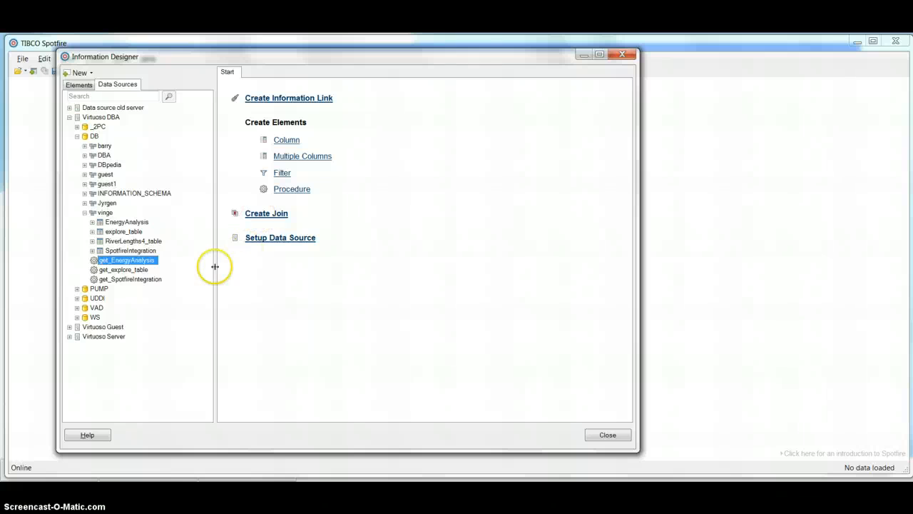
Create a Query-type procedure element from get_EnergyAnalysis in the Spotfire Information Designer and save it in the library under that name
{"action": "right_click", "coordinate": [110, 263]}
{"action": "mouse_move", "coordinate": [134, 268]}
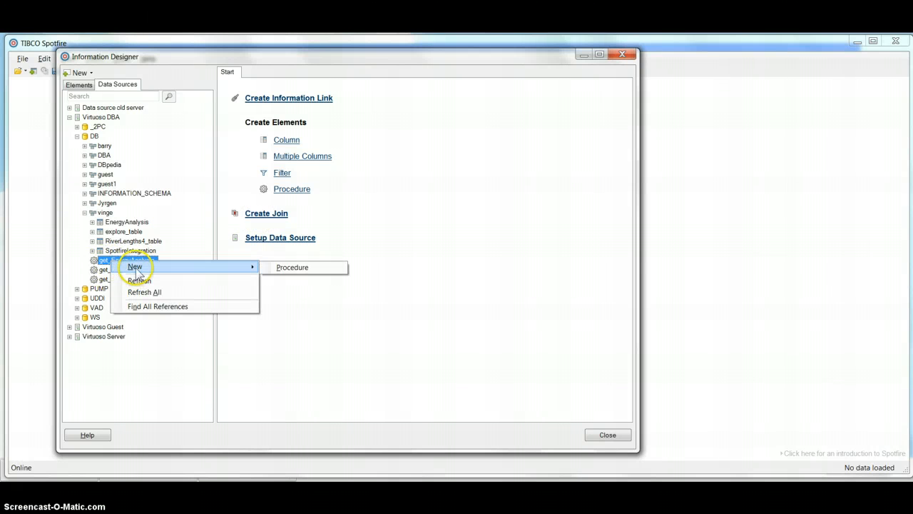
{"action": "left_click", "coordinate": [299, 268]}
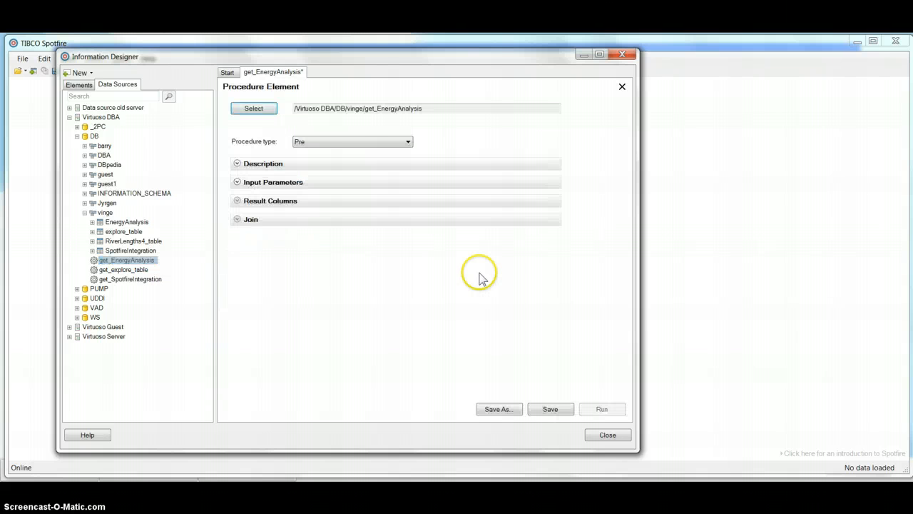
{"action": "left_click", "coordinate": [356, 141]}
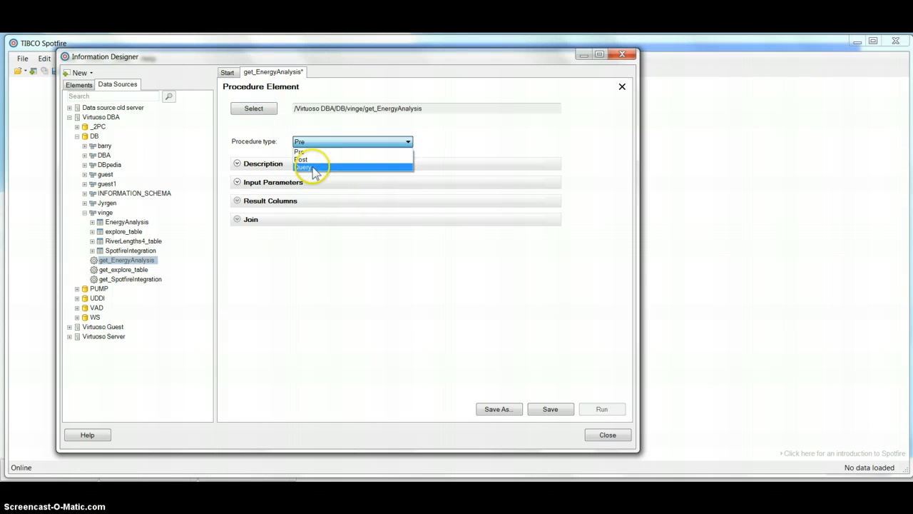
{"action": "left_click", "coordinate": [307, 166]}
{"action": "left_click", "coordinate": [549, 410]}
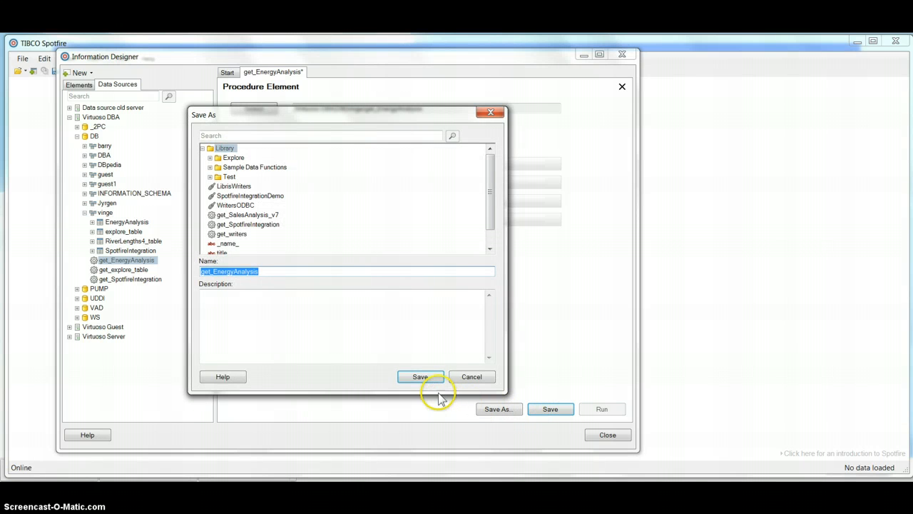
{"action": "left_click", "coordinate": [419, 377]}
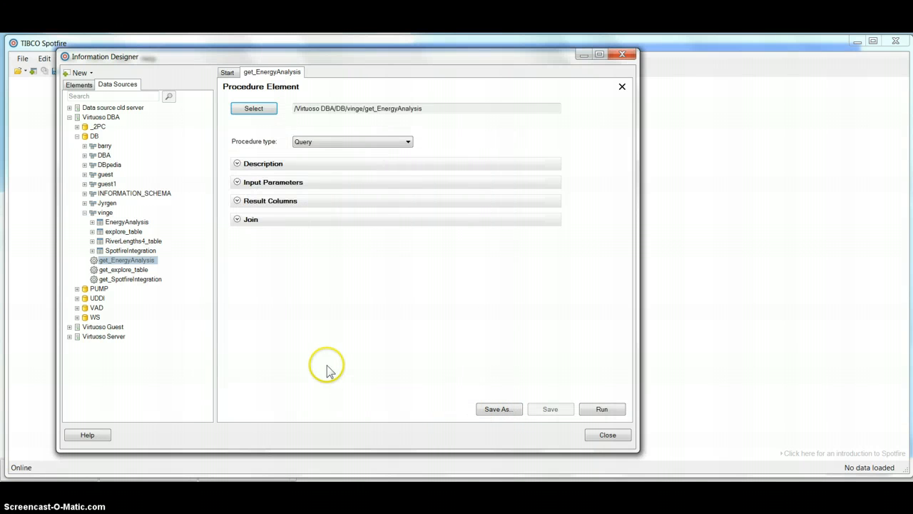
Create an information link containing get_EnergyAnalysis, save it as DMH_SpotfireIntegration, and open its data
{"action": "left_click", "coordinate": [81, 73]}
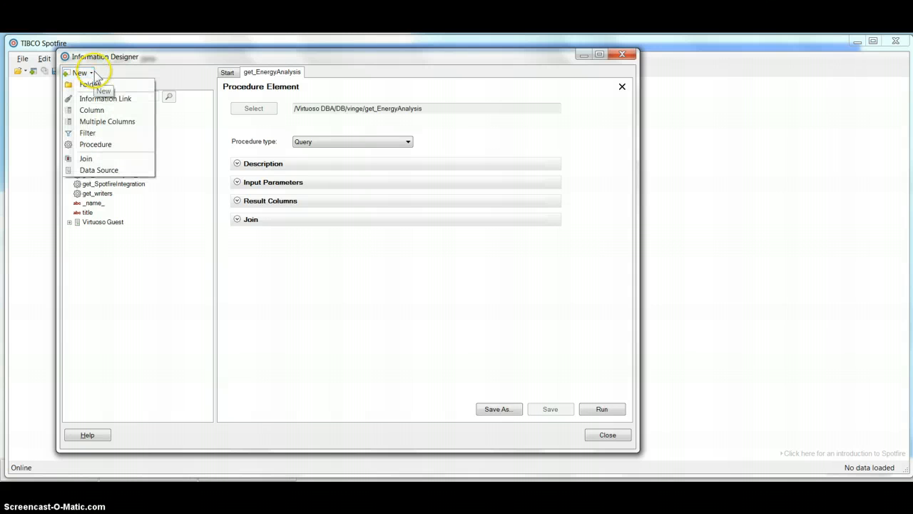
{"action": "left_click", "coordinate": [111, 98]}
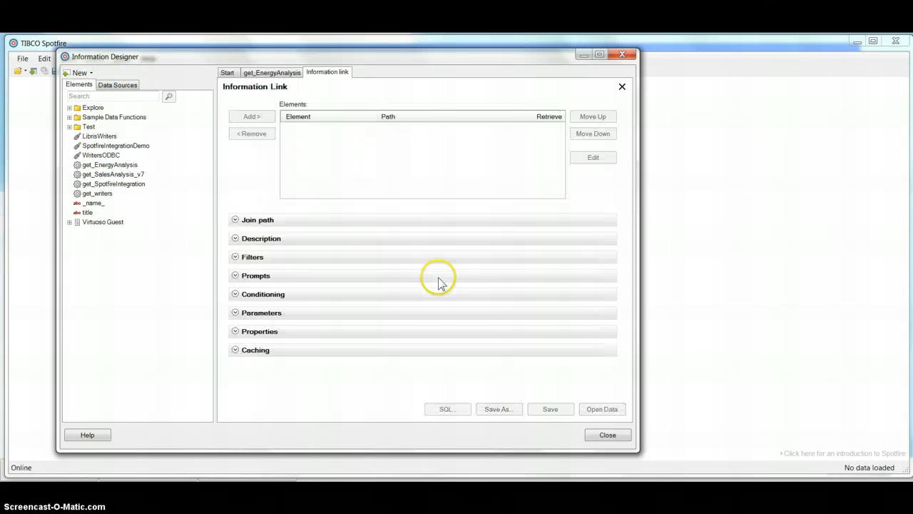
{"action": "left_click", "coordinate": [108, 165]}
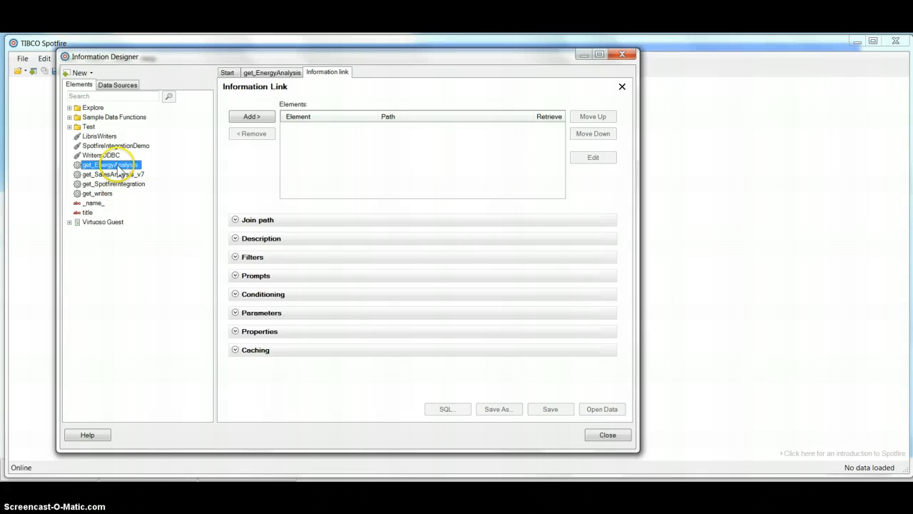
{"action": "left_click", "coordinate": [251, 118]}
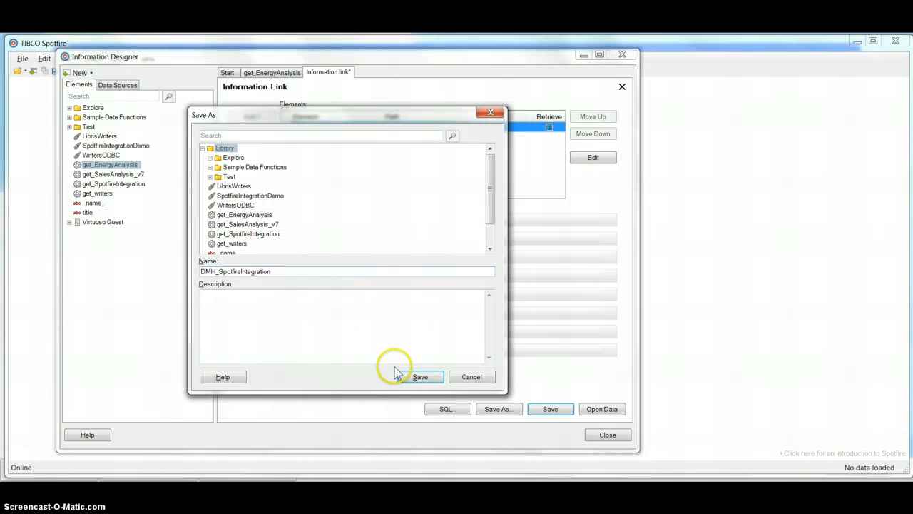
{"action": "left_click", "coordinate": [420, 376]}
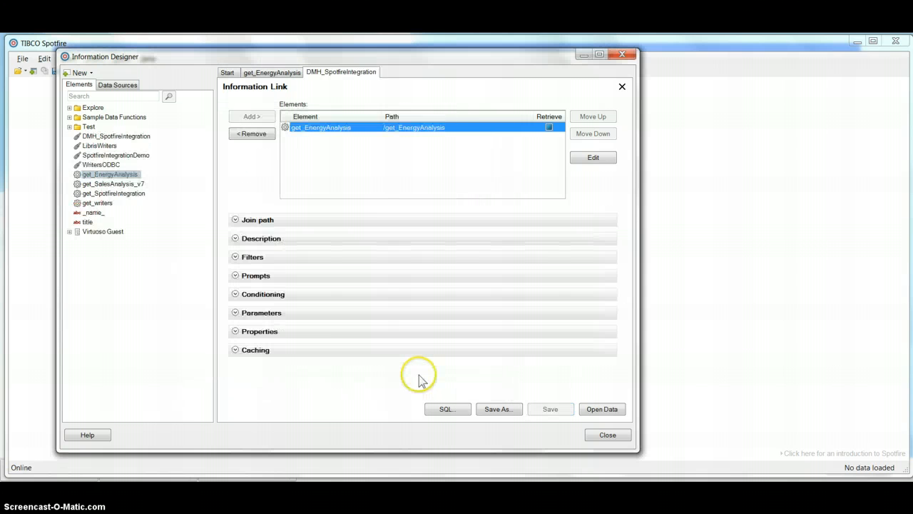
{"action": "left_click", "coordinate": [588, 405]}
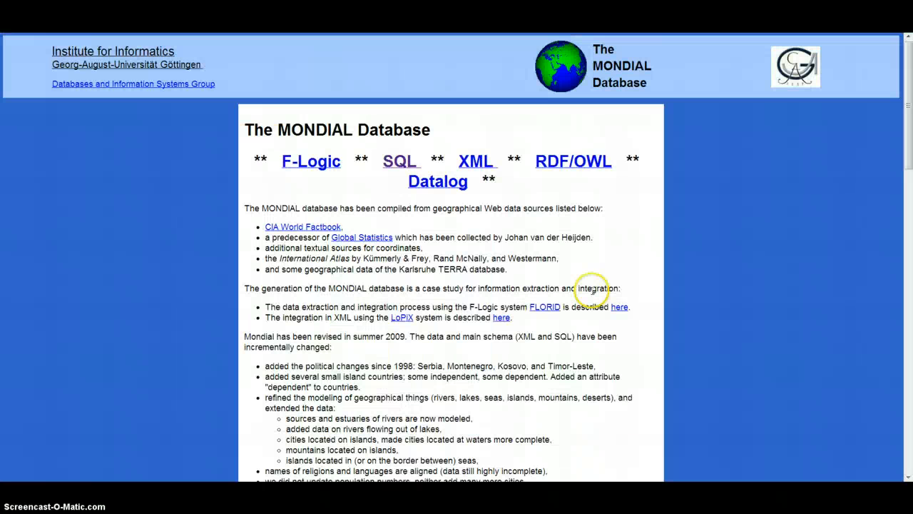
Review the extract configuration for the Mondial data source and the load options in the semantic data warehouse web application
{"action": "left_click", "coordinate": [611, 365]}
{"action": "left_click", "coordinate": [287, 202]}
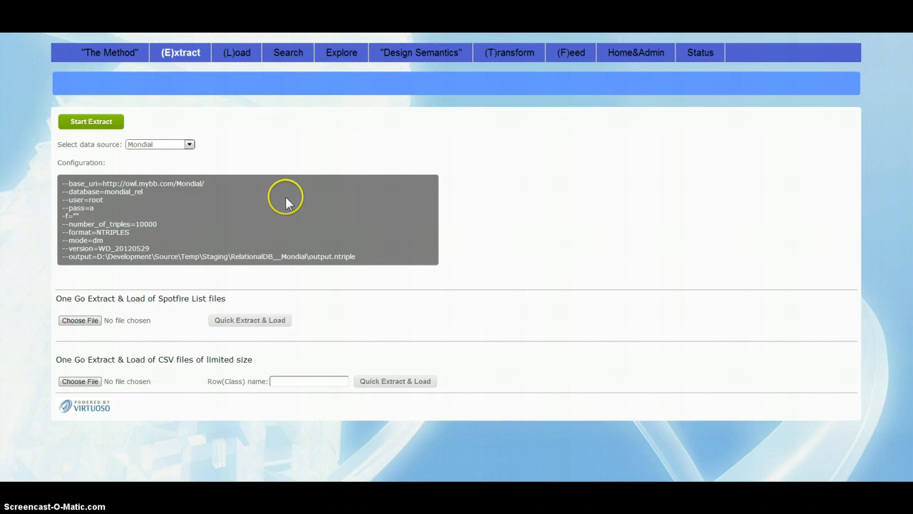
{"action": "left_click", "coordinate": [241, 54]}
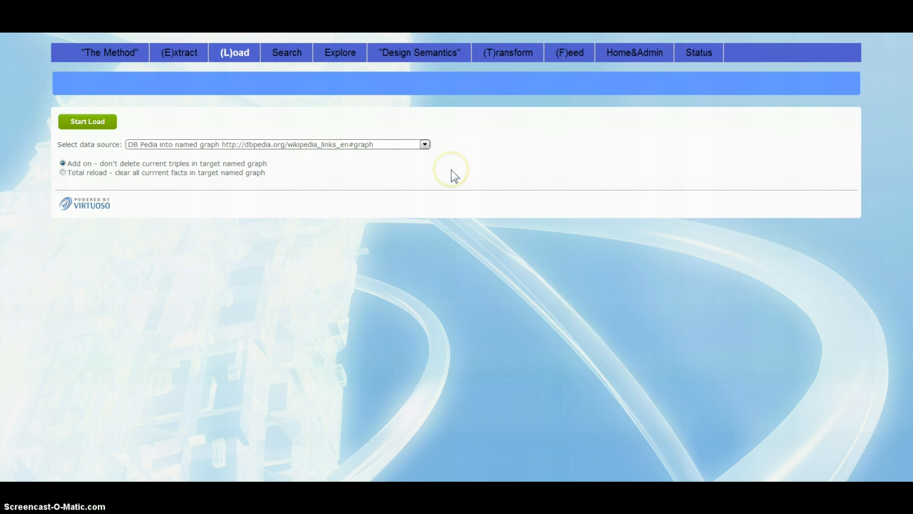
Search for all instances of the class mondial_m:River
{"action": "left_click", "coordinate": [280, 52]}
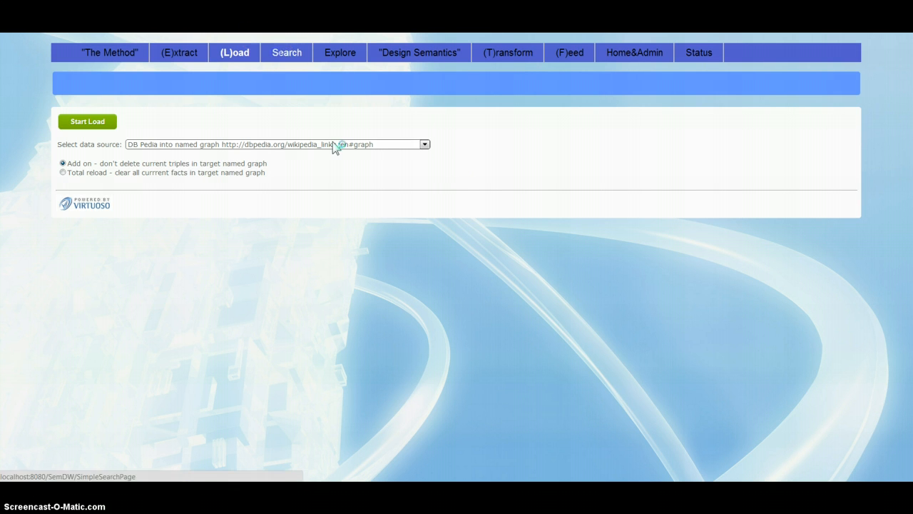
{"action": "left_click", "coordinate": [358, 221]}
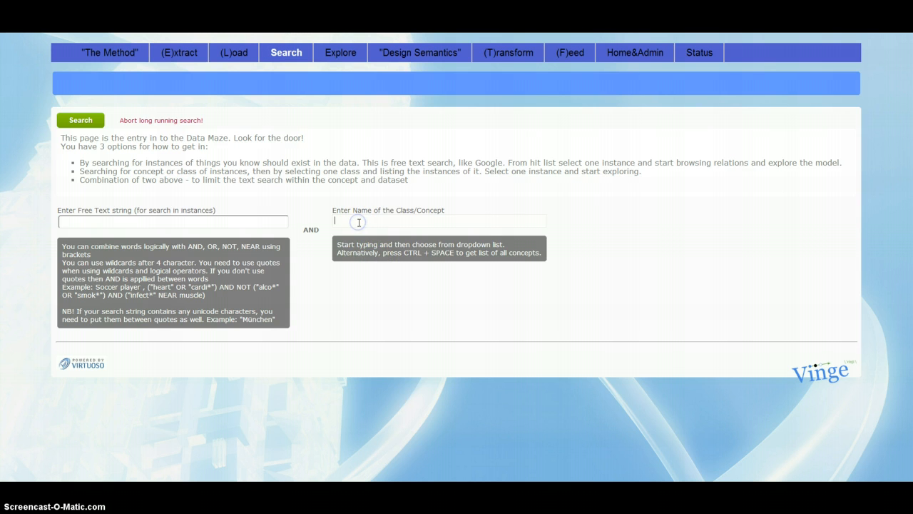
{"action": "type", "text": "river"}
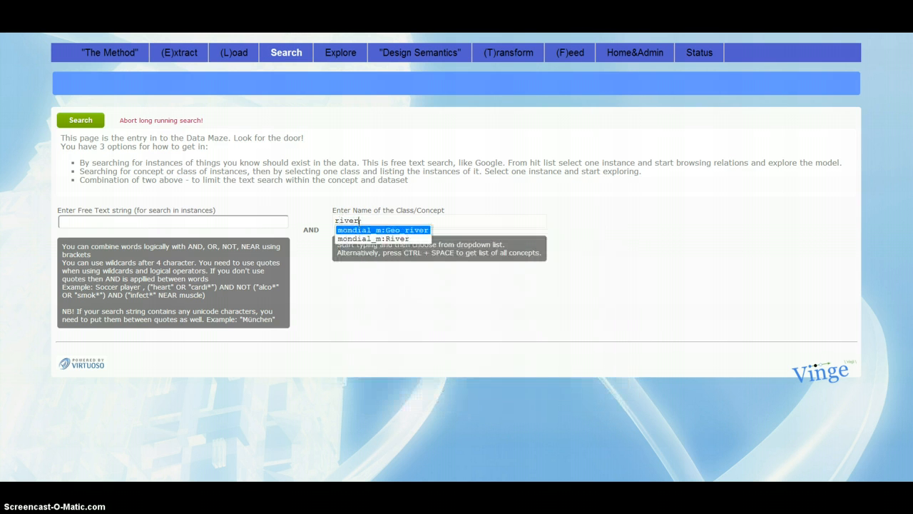
{"action": "left_click", "coordinate": [372, 238]}
{"action": "left_click", "coordinate": [81, 120]}
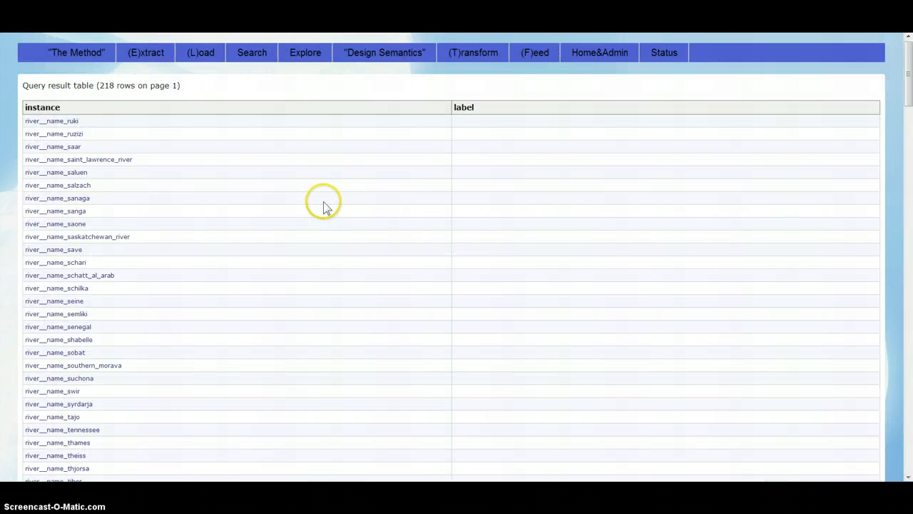
Open the river__name_ruki instance and add its River type to the navigation map
{"action": "left_click", "coordinate": [55, 121]}
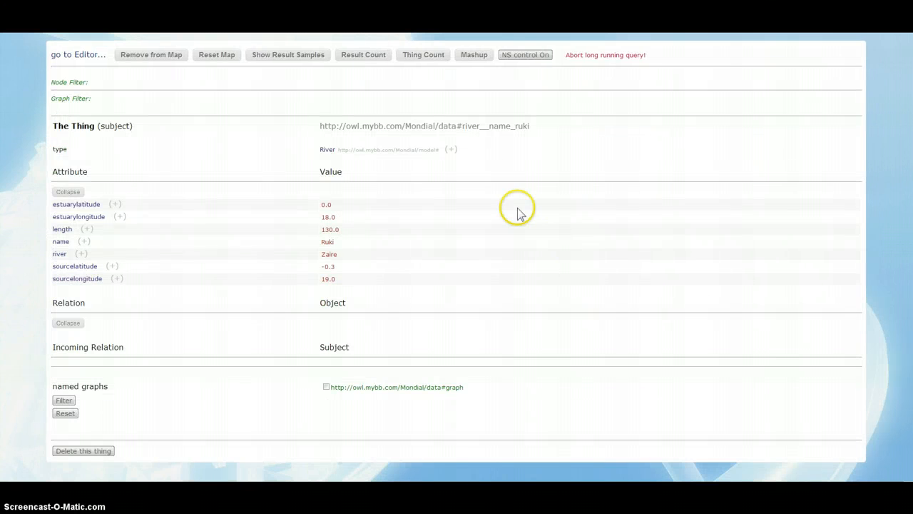
{"action": "left_click", "coordinate": [450, 150]}
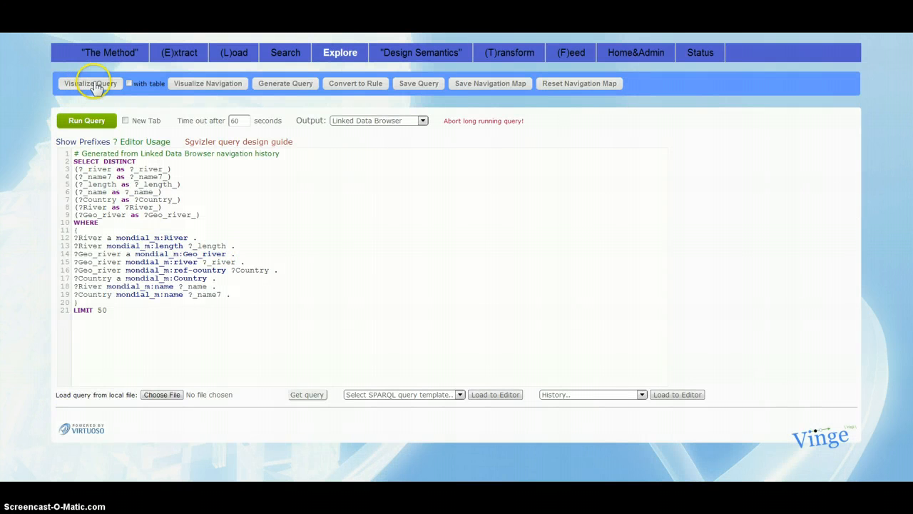
Visualize the generated river query and its version reduced to country, river and length, and run the reduced query
{"action": "left_click", "coordinate": [90, 84]}
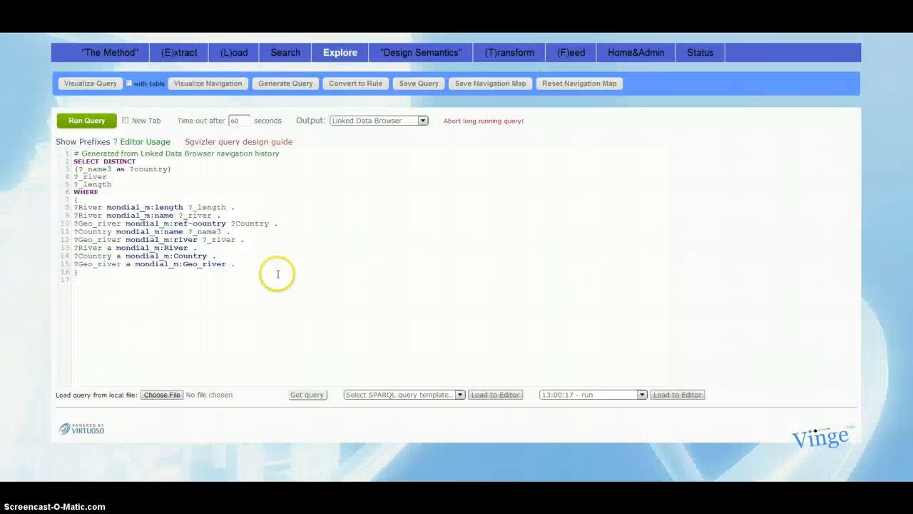
{"action": "left_click", "coordinate": [95, 84]}
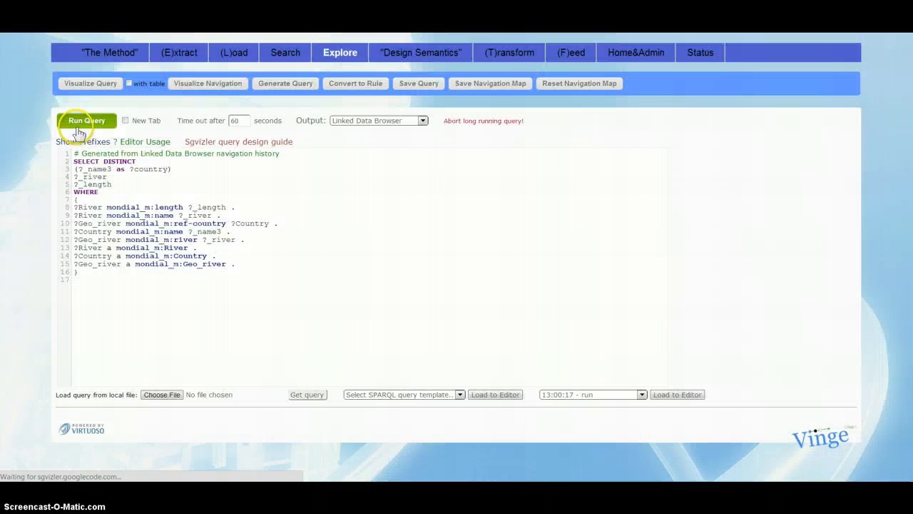
{"action": "left_click", "coordinate": [82, 119]}
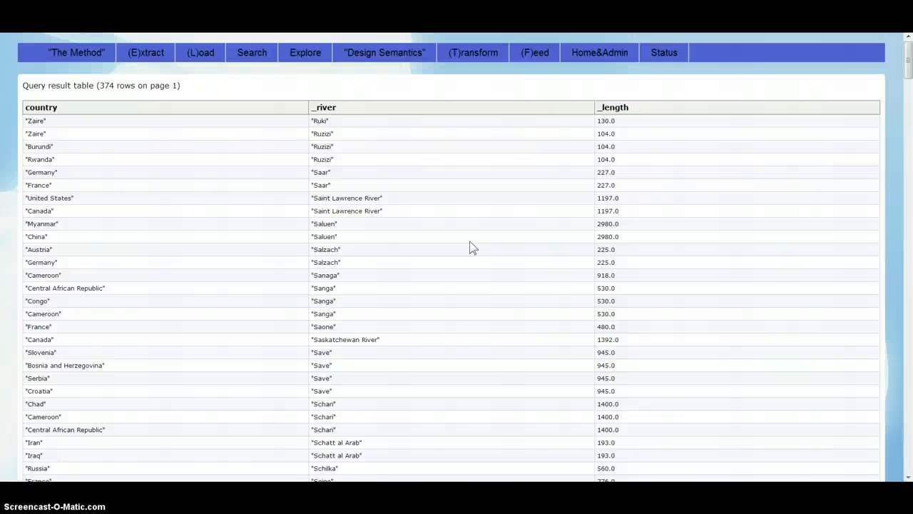
Sum ?_length as ?_river_length_ with GROUP BY ?_name3, and run the query to review the river length per country
{"action": "left_click", "coordinate": [199, 307]}
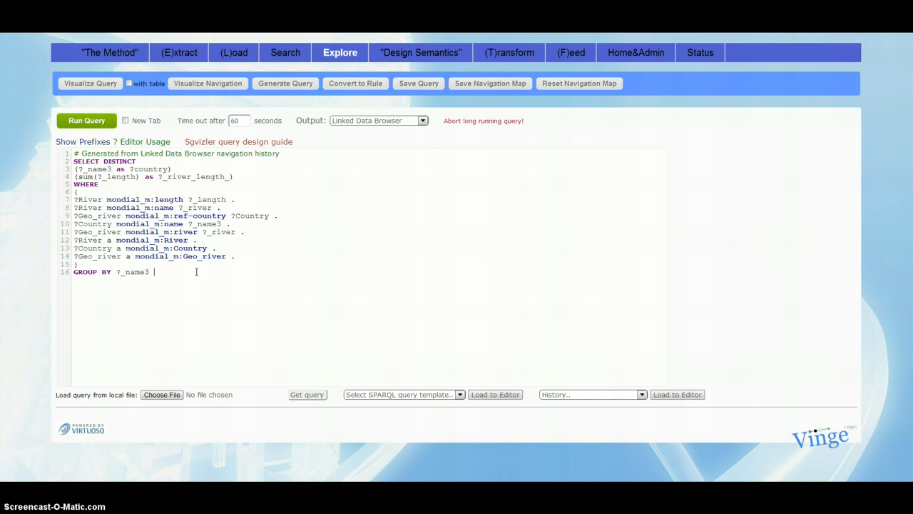
{"action": "left_click", "coordinate": [86, 120]}
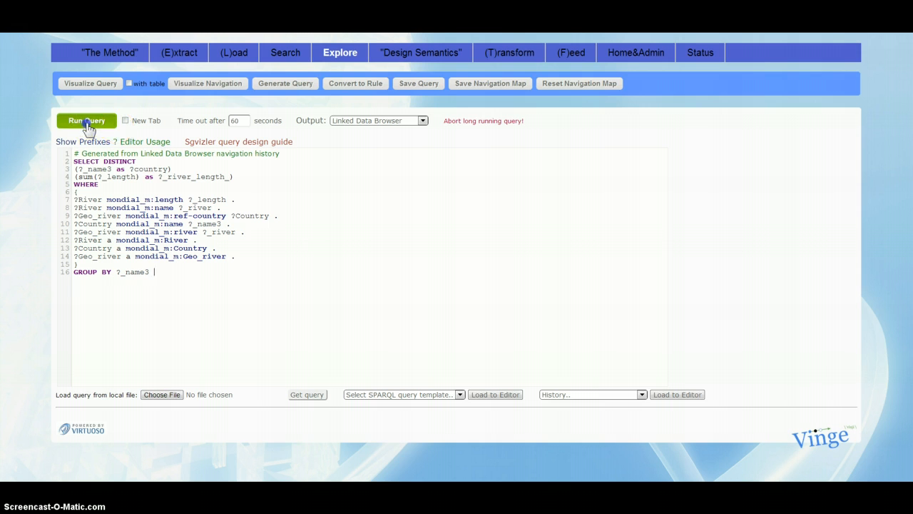
{"action": "scroll", "coordinate": [547, 269], "scroll_direction": "down", "scroll_amount": 10}
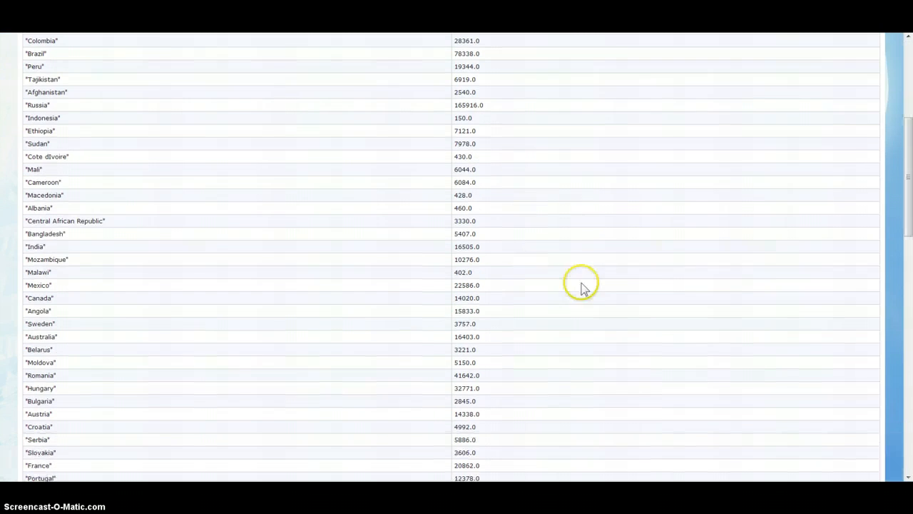
{"action": "scroll", "coordinate": [619, 300], "scroll_direction": "up", "scroll_amount": 10}
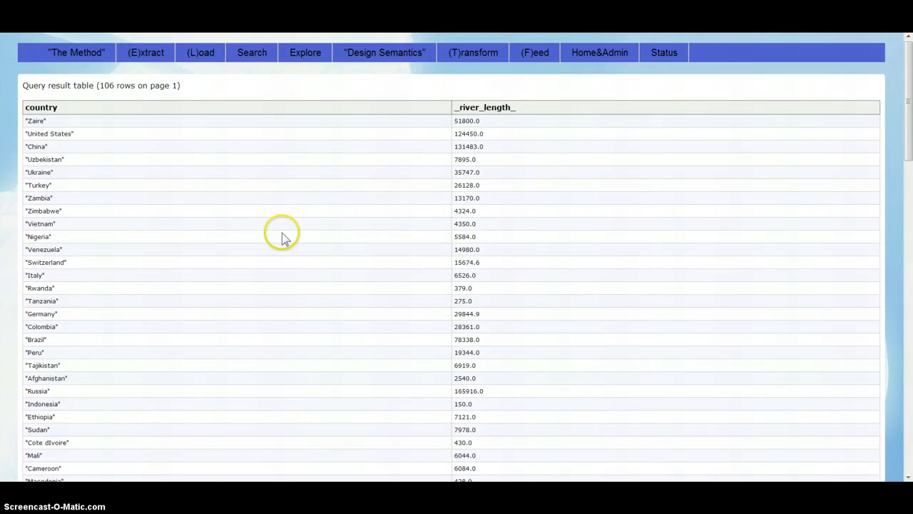
{"action": "scroll", "coordinate": [505, 263], "scroll_direction": "down", "scroll_amount": 10}
{"action": "scroll", "coordinate": [584, 315], "scroll_direction": "up", "scroll_amount": 10}
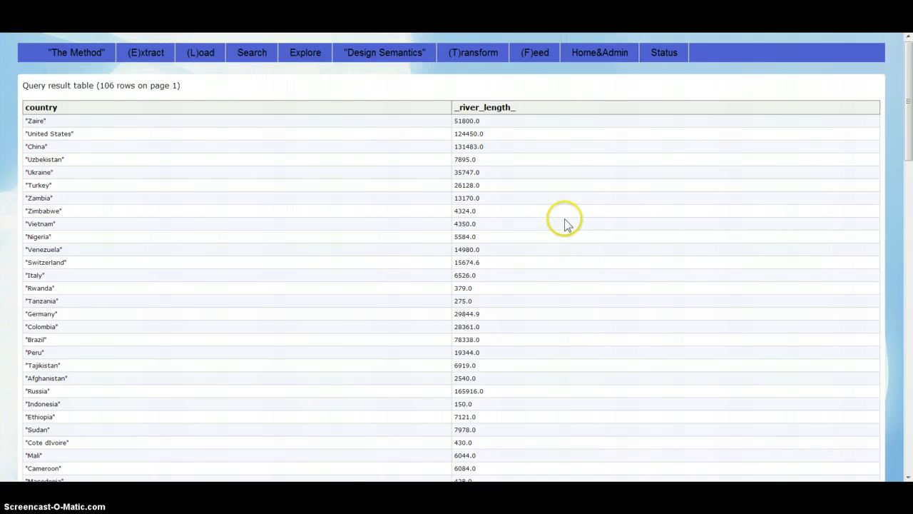
Open the feed page for the river query, target Spotfire, and choose EnergyAnalysis as the aggregate result set
{"action": "left_click", "coordinate": [538, 54]}
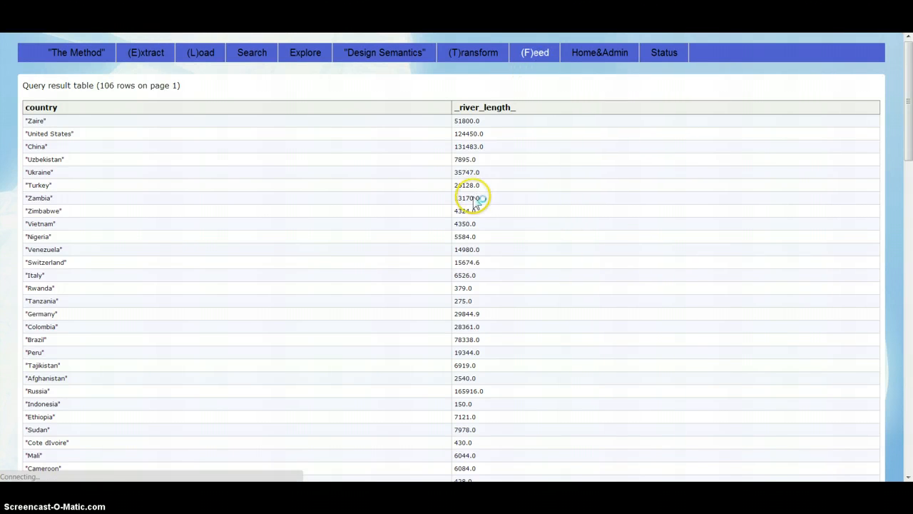
{"action": "left_click", "coordinate": [367, 122]}
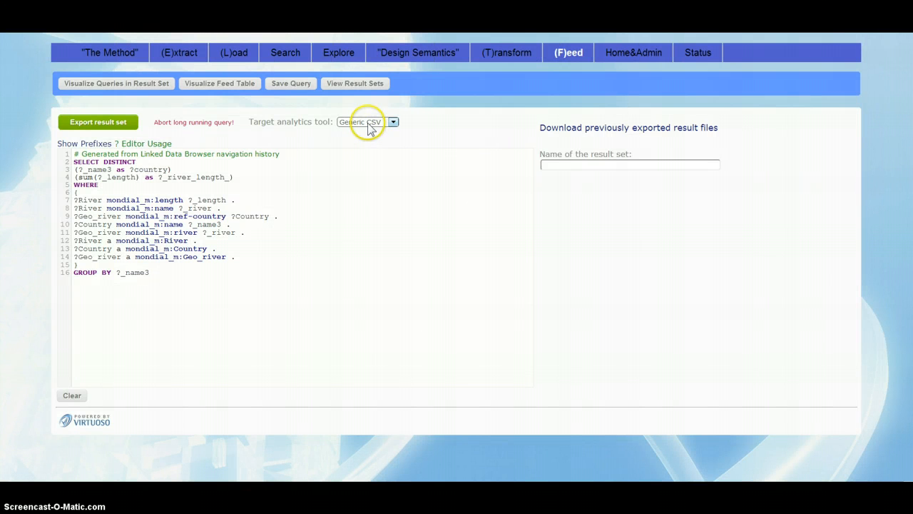
{"action": "left_click", "coordinate": [362, 138]}
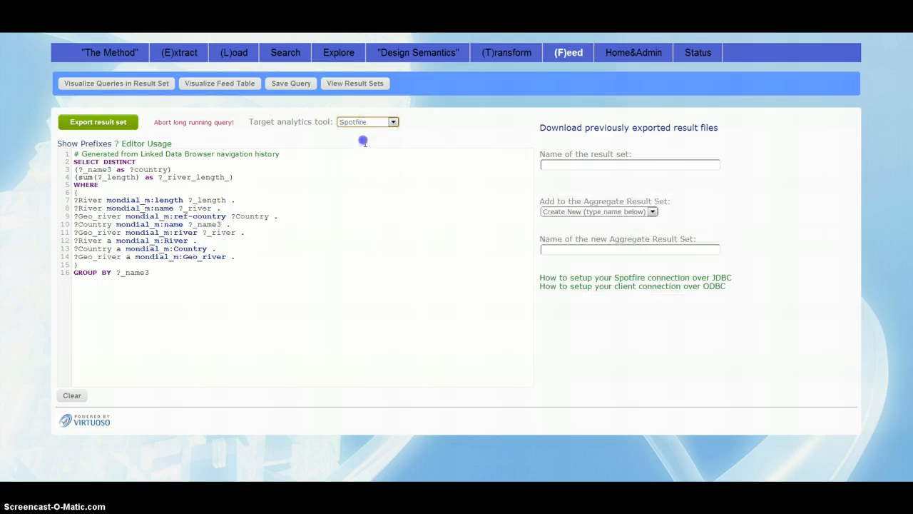
{"action": "left_click", "coordinate": [607, 212]}
{"action": "left_click", "coordinate": [592, 230]}
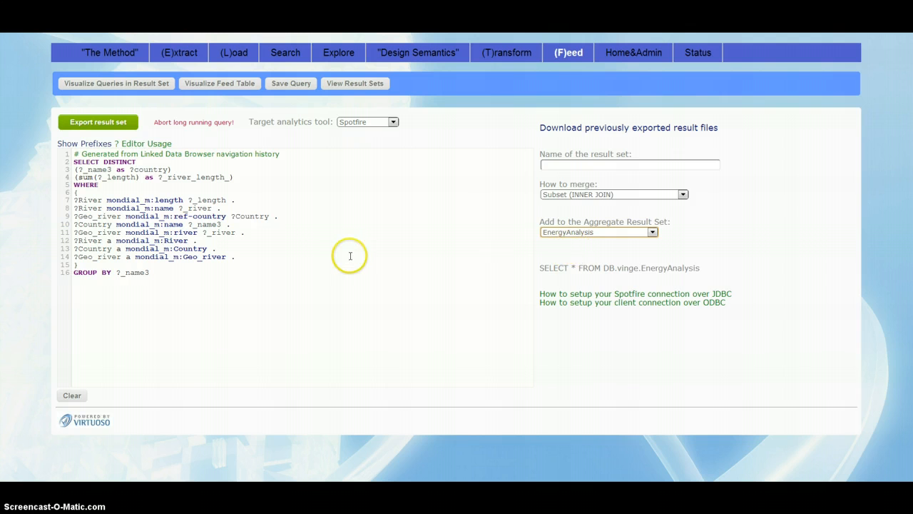
Rename the query's ?country output to ?_country and visualize the feed table to examine how the river columns join the energy columns
{"action": "left_click", "coordinate": [215, 83]}
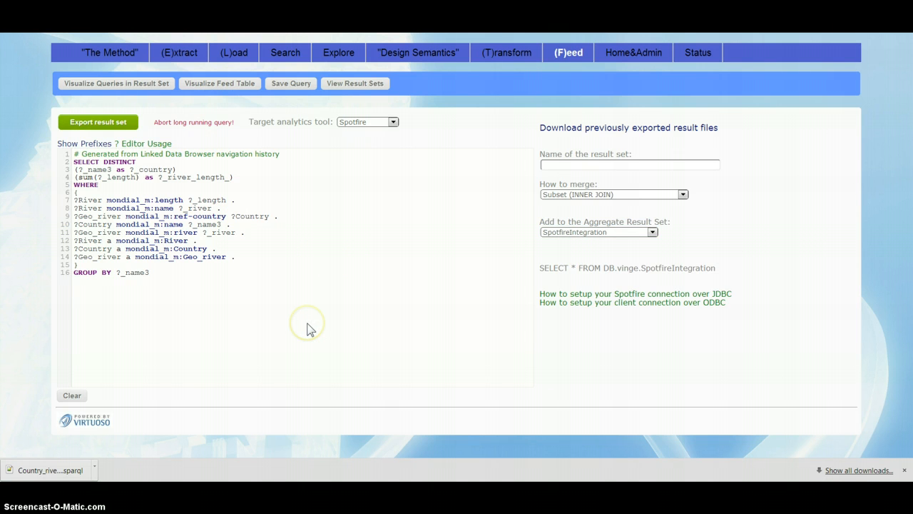
{"action": "left_click", "coordinate": [221, 85]}
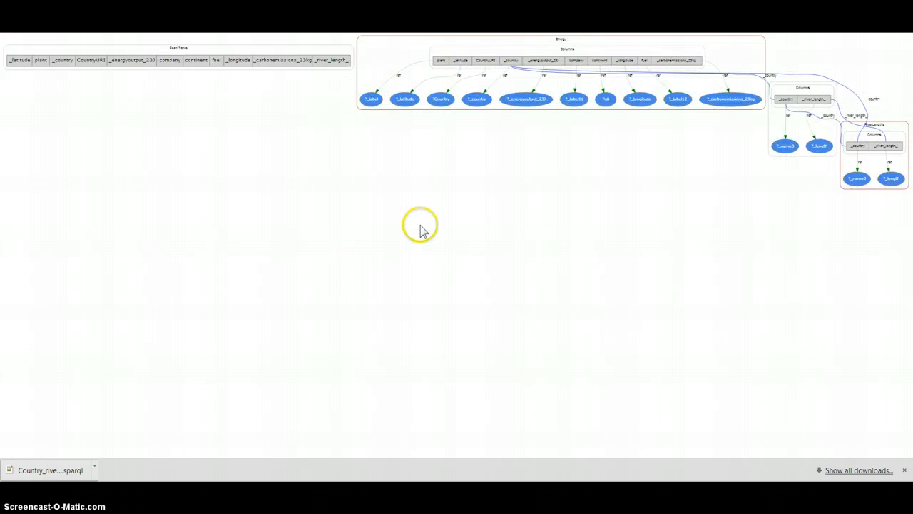
{"action": "scroll", "coordinate": [420, 228], "scroll_direction": "up", "scroll_amount": 3}
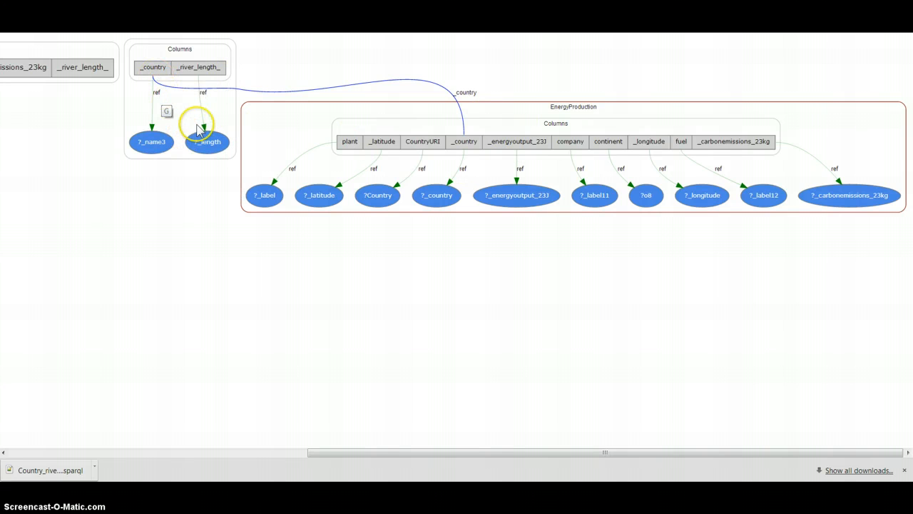
{"action": "left_click_drag", "start_coordinate": [356, 453], "coordinate": [20, 457]}
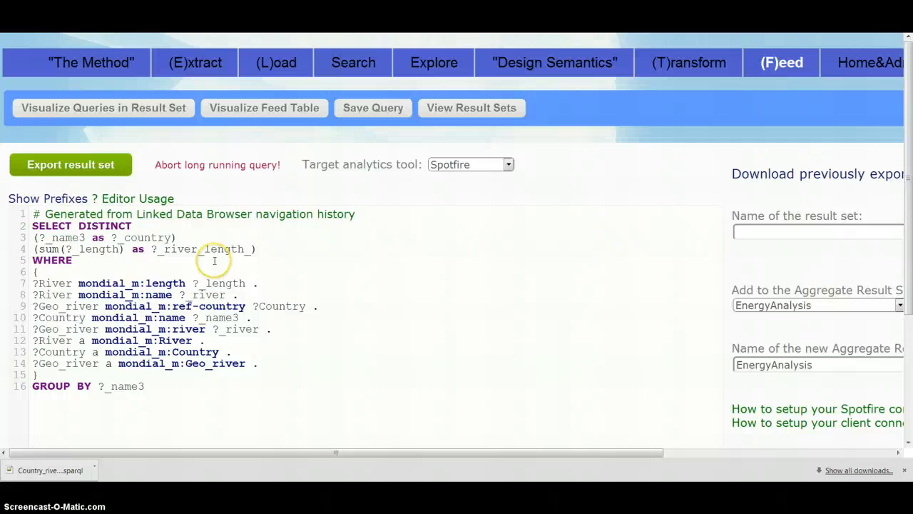
Visualize the queries in the result set and examine how the river query links to EnergyProduction through _country
{"action": "left_click", "coordinate": [122, 110]}
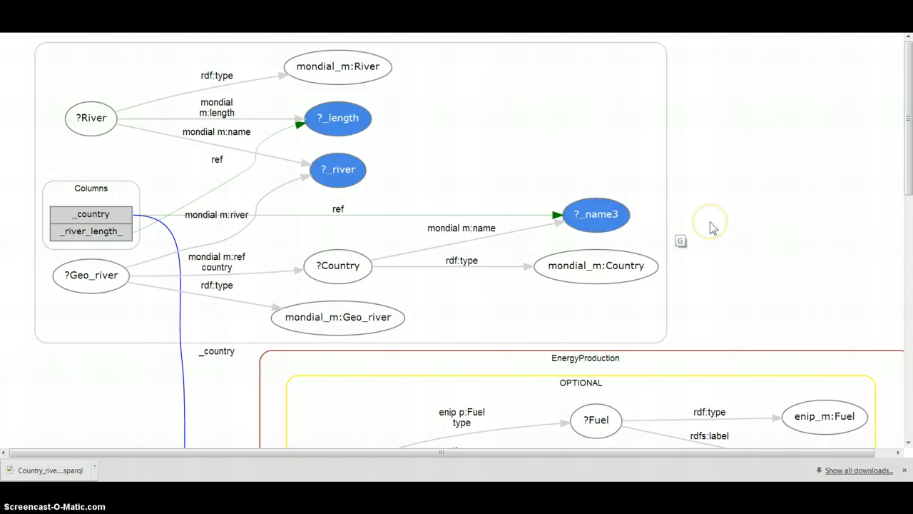
{"action": "scroll", "coordinate": [546, 262], "scroll_direction": "down", "scroll_amount": 8}
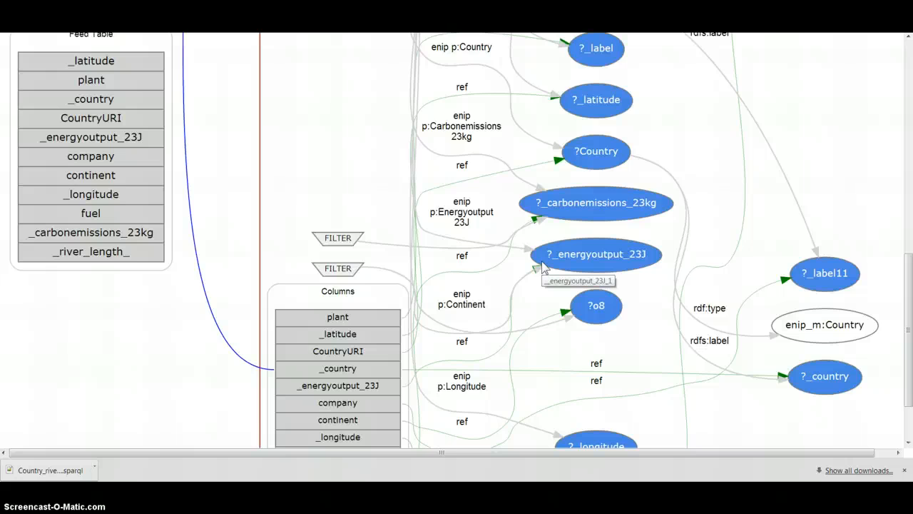
{"action": "scroll", "coordinate": [542, 265], "scroll_direction": "up", "scroll_amount": 6}
{"action": "scroll", "coordinate": [516, 308], "scroll_direction": "down", "scroll_amount": 6}
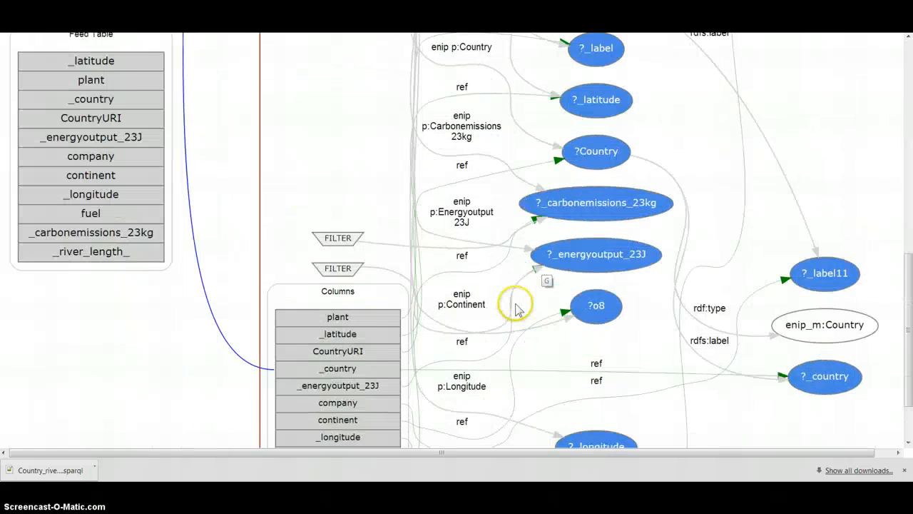
{"action": "scroll", "coordinate": [516, 309], "scroll_direction": "down", "scroll_amount": 1}
{"action": "scroll", "coordinate": [516, 307], "scroll_direction": "up", "scroll_amount": 3}
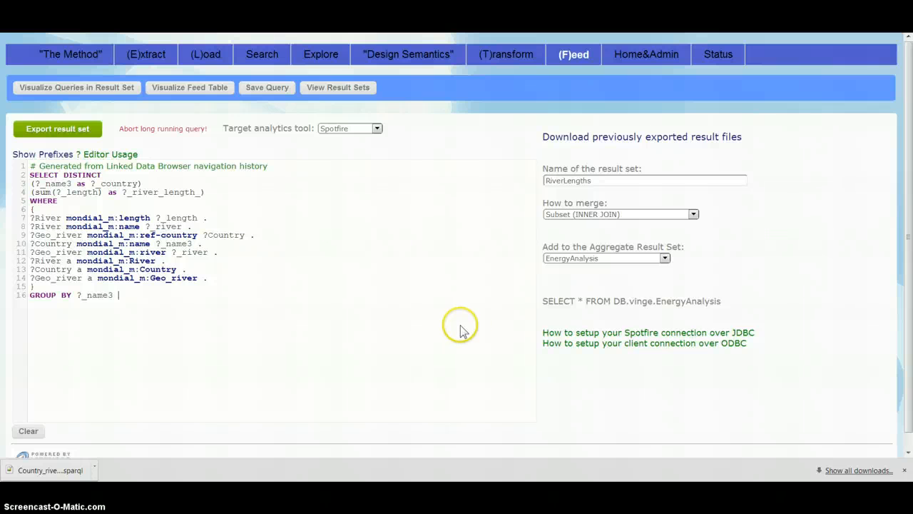
Export the query as RiverLengths into EnergyAnalysis with Subset (INNER JOIN), and reload the data in TIBCO Spotfire
{"action": "left_click", "coordinate": [50, 128]}
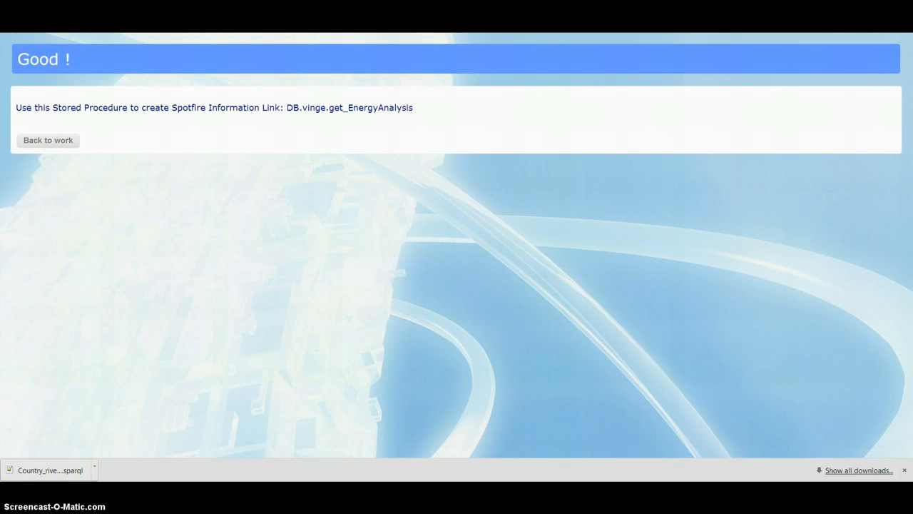
{"action": "key", "text": "alt+Tab"}
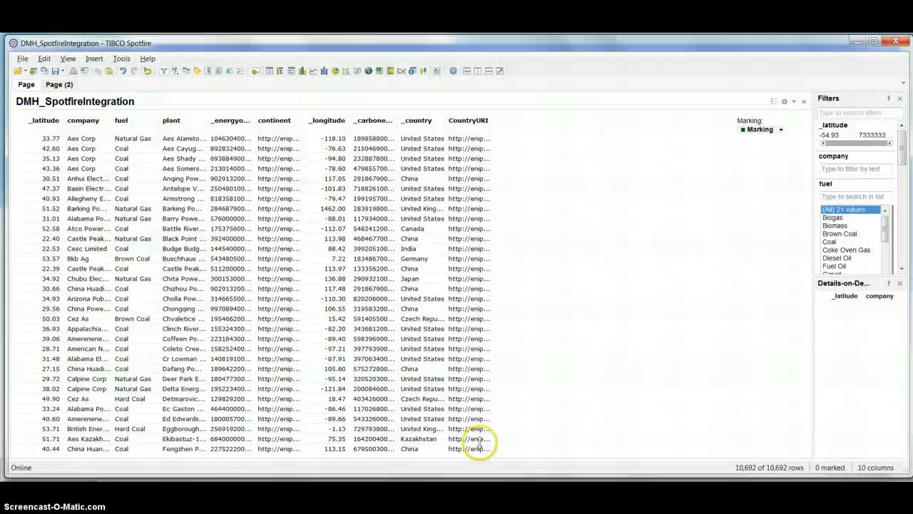
{"action": "left_click", "coordinate": [23, 59]}
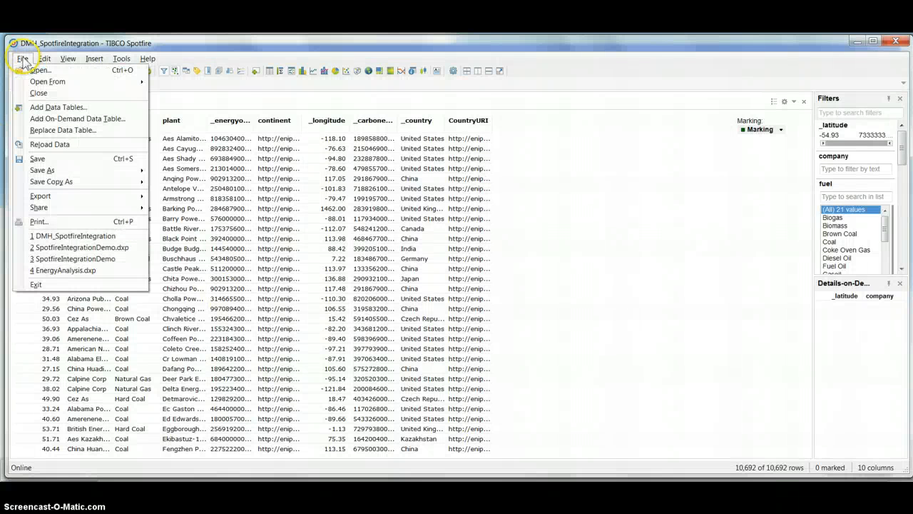
{"action": "left_click", "coordinate": [55, 146]}
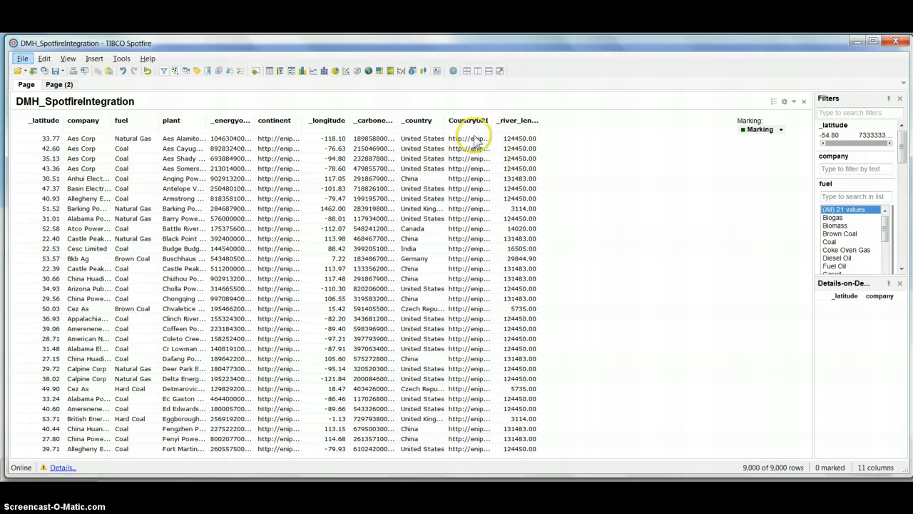
Switch back to the semantic data warehouse and inspect the EnergyAnalysis result set and the full query of its RiverLengths item
{"action": "key", "text": "alt+Tab"}
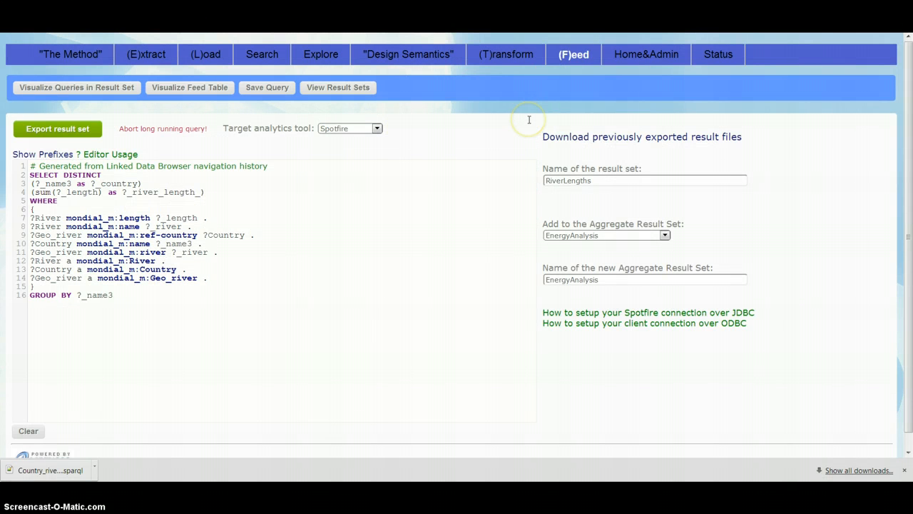
{"action": "left_click", "coordinate": [349, 87]}
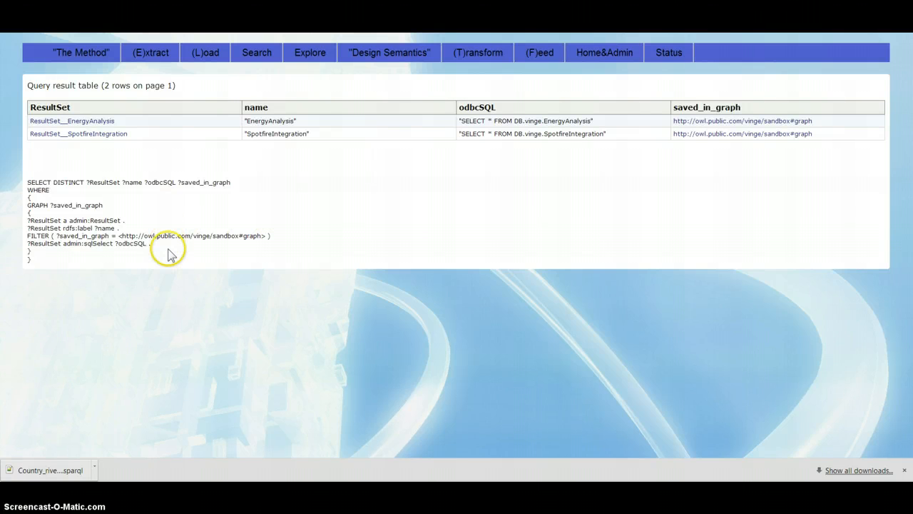
{"action": "left_click", "coordinate": [92, 121]}
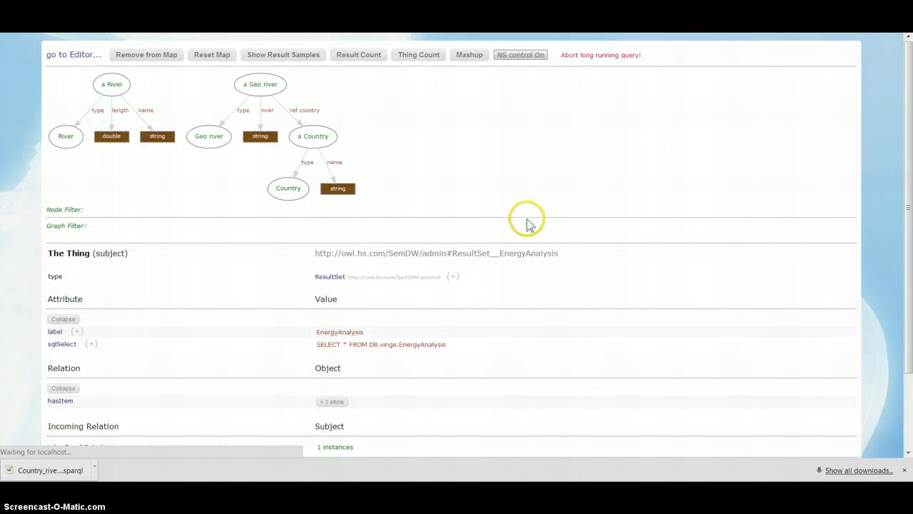
{"action": "scroll", "coordinate": [544, 235], "scroll_direction": "down", "scroll_amount": 3}
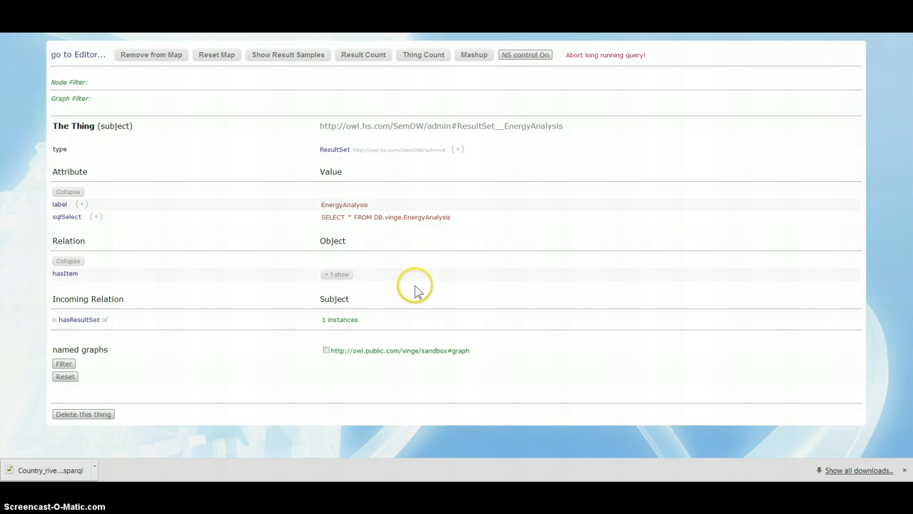
{"action": "left_click", "coordinate": [337, 274]}
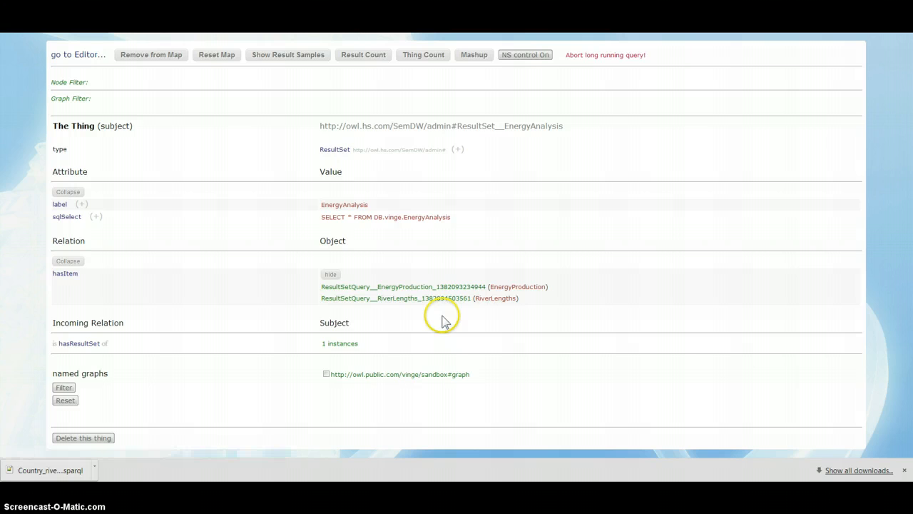
{"action": "left_click", "coordinate": [396, 298]}
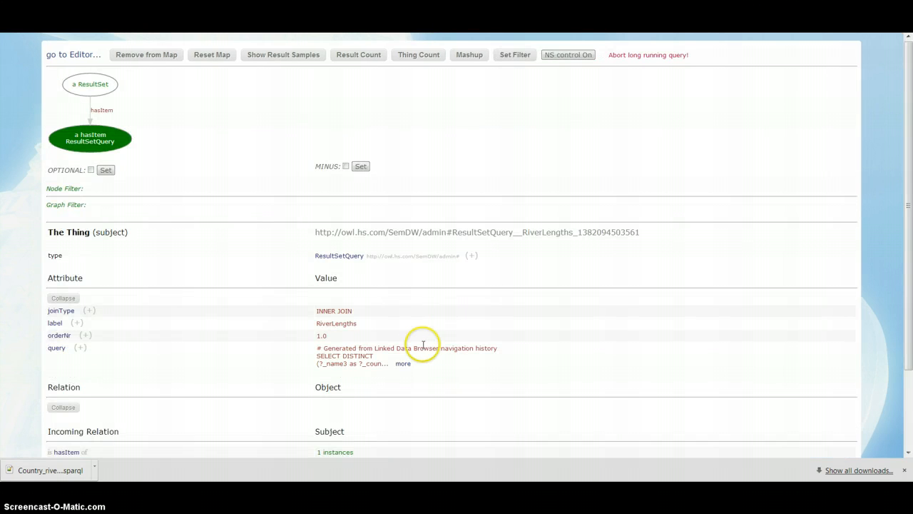
{"action": "left_click", "coordinate": [403, 365]}
{"action": "scroll", "coordinate": [526, 307], "scroll_direction": "down", "scroll_amount": 2}
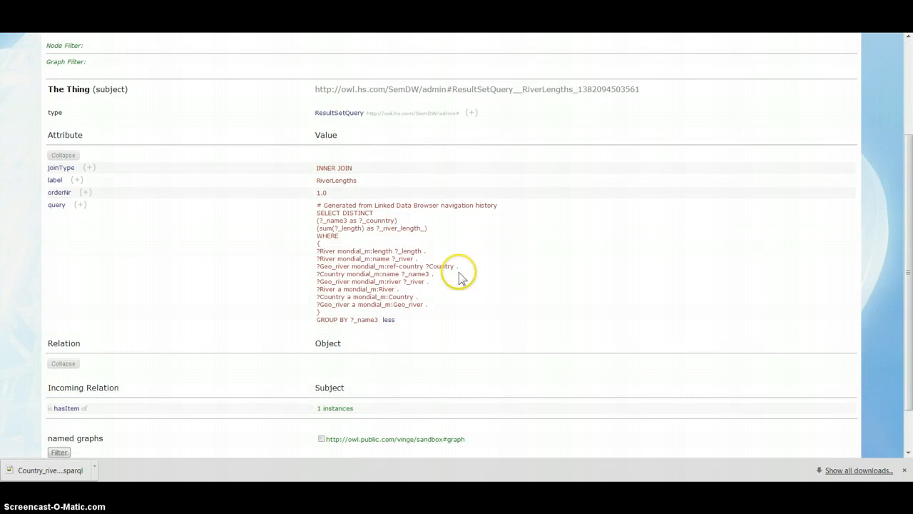
{"action": "scroll", "coordinate": [537, 276], "scroll_direction": "up", "scroll_amount": 2}
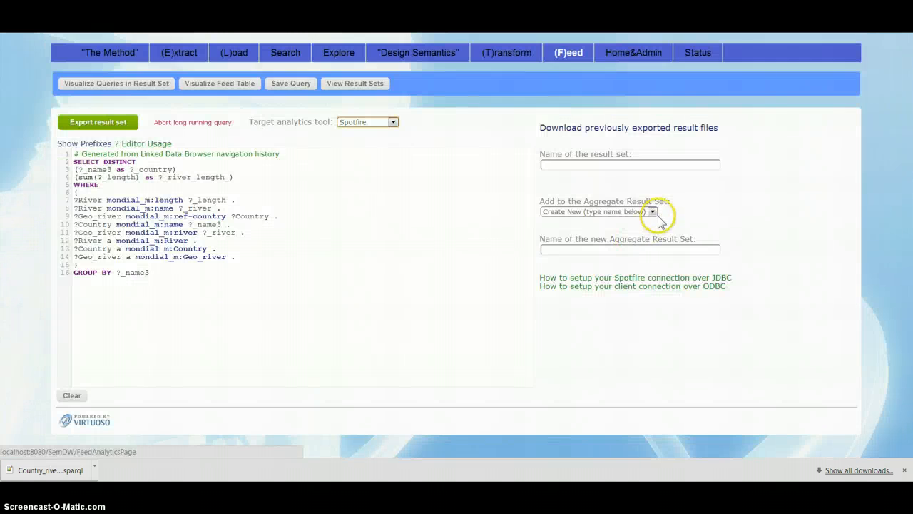
Choose the EnergyAnalysis aggregate on the feed page and review the available merge options, including Insert new columns (LEFT OUTER JOIN)
{"action": "left_click", "coordinate": [652, 212]}
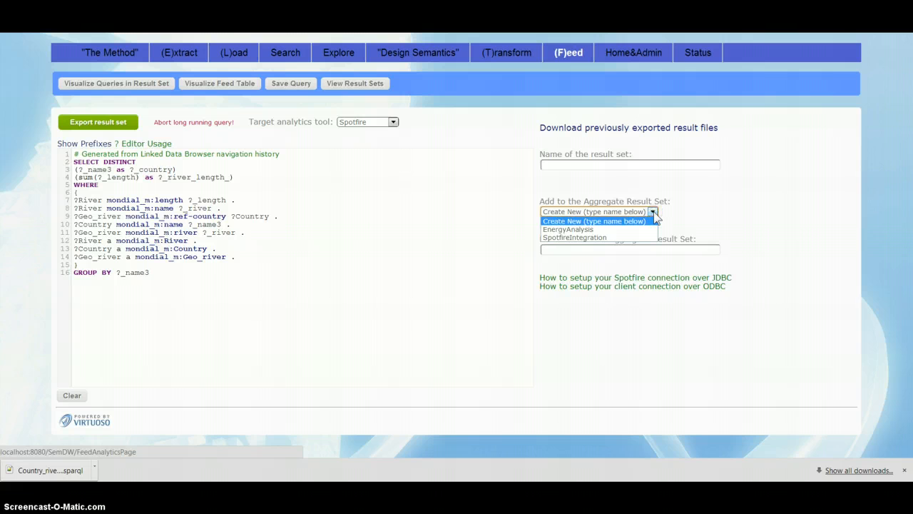
{"action": "left_click", "coordinate": [592, 229]}
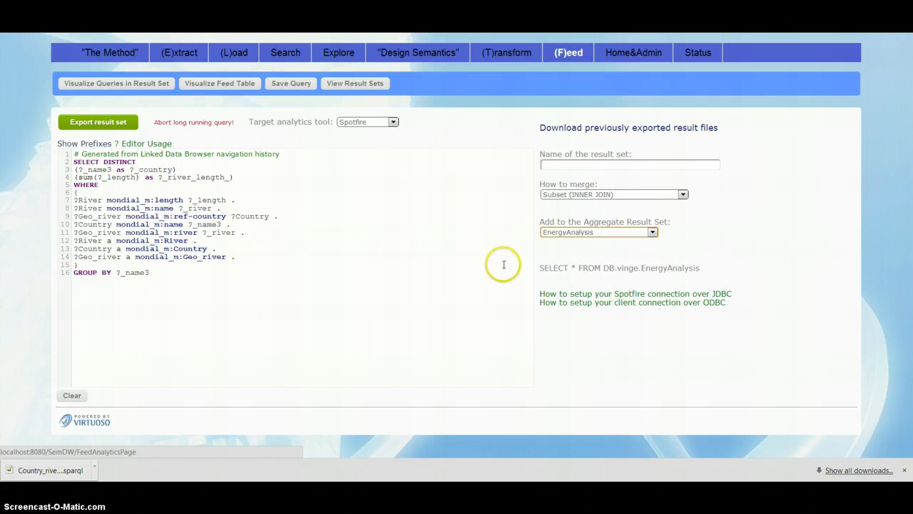
{"action": "left_click", "coordinate": [682, 195]}
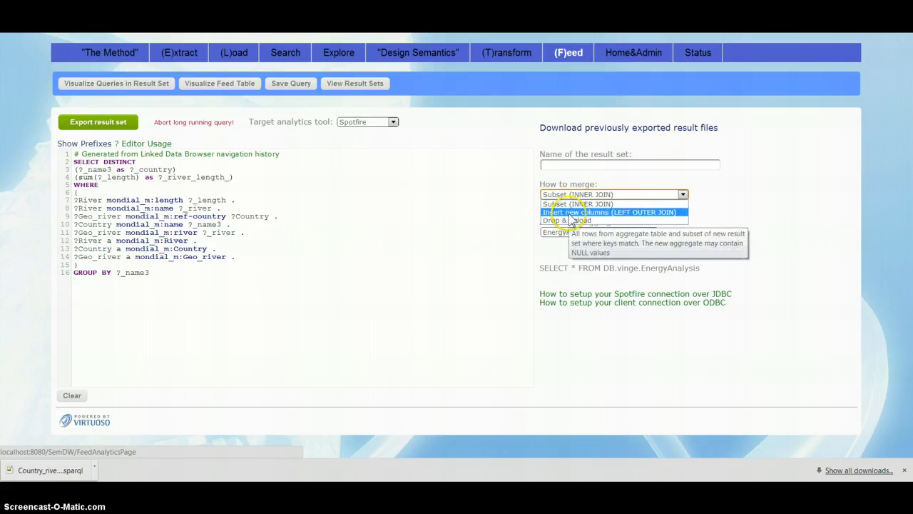
{"action": "left_click", "coordinate": [406, 264]}
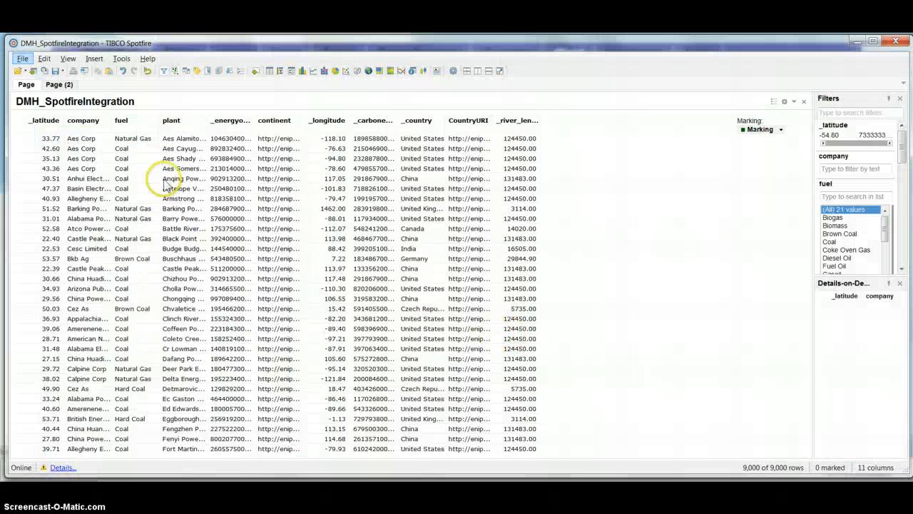
Switch to TIBCO Spotfire and review the general data storage settings in the Data Table Properties, leaving without changes
{"action": "left_click", "coordinate": [22, 59]}
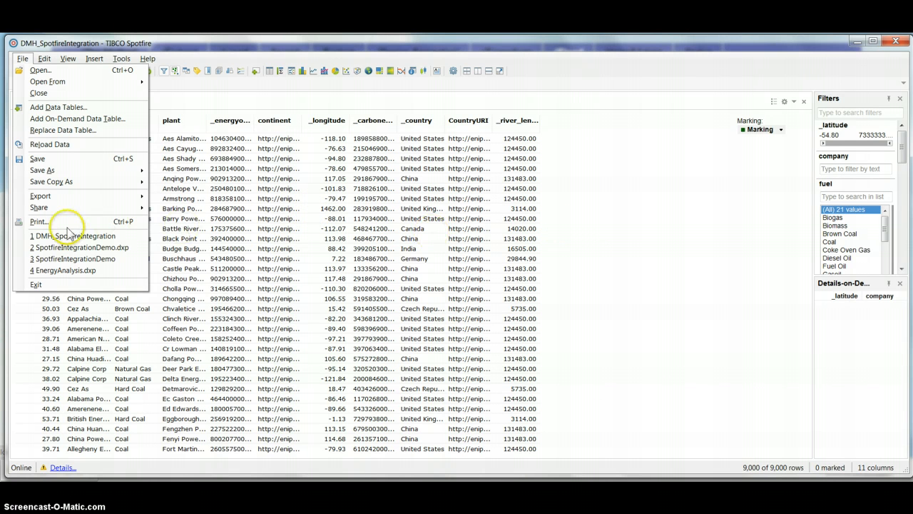
{"action": "left_click", "coordinate": [45, 60]}
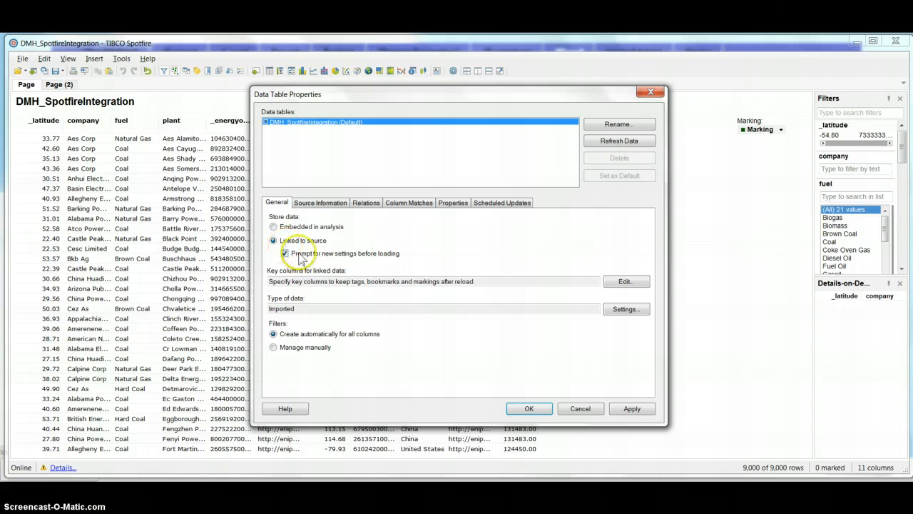
{"action": "left_click", "coordinate": [572, 410]}
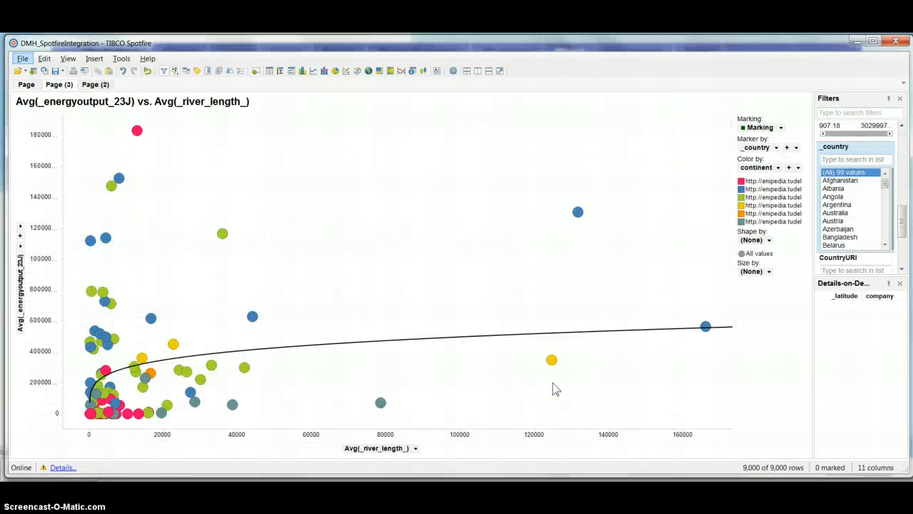
Title the scatter plot "Avg Energy production per Plant v. Length of rivers" and mark the country points above the curve, including the yellow one nearest it
{"action": "left_click", "coordinate": [554, 375]}
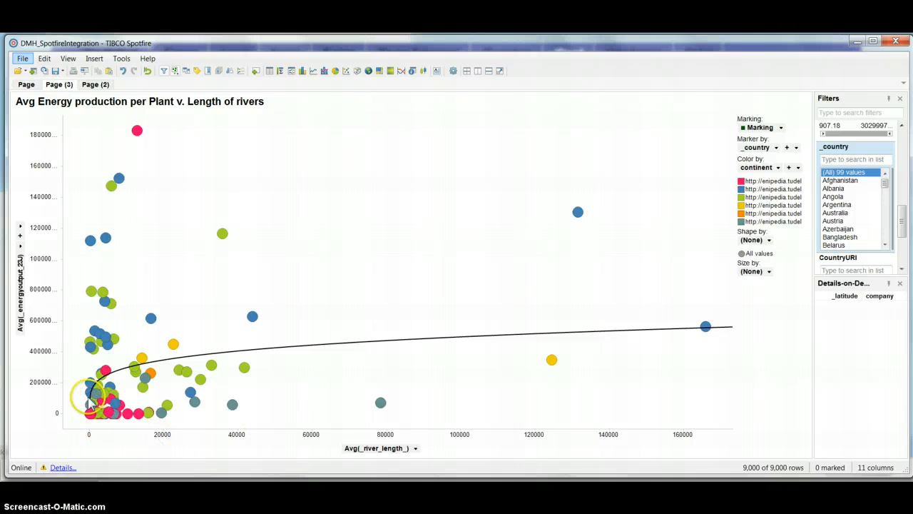
{"action": "mouse_move", "coordinate": [94, 390]}
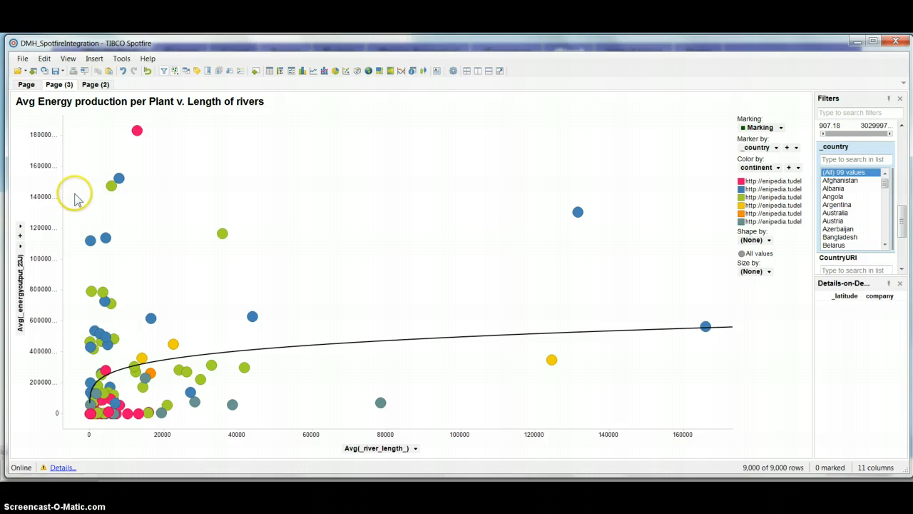
{"action": "left_click", "coordinate": [145, 363]}
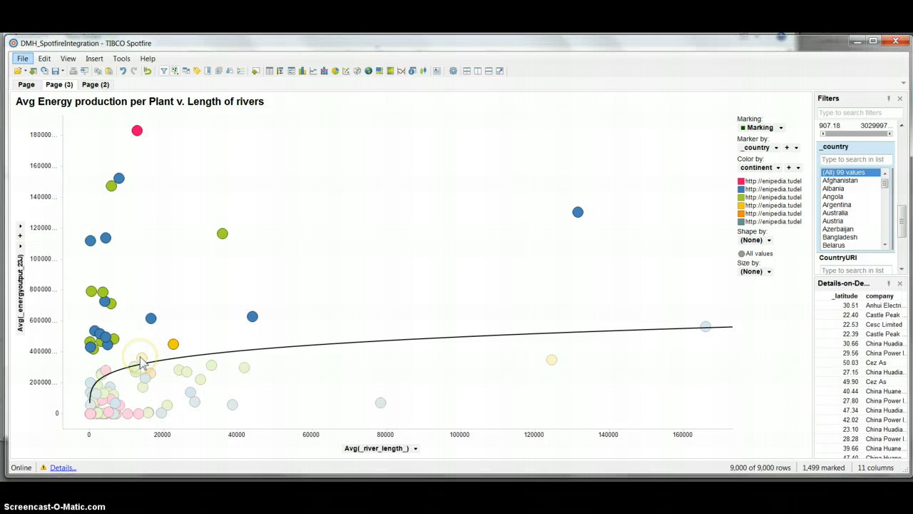
{"action": "left_click", "coordinate": [142, 359], "text": "ctrl"}
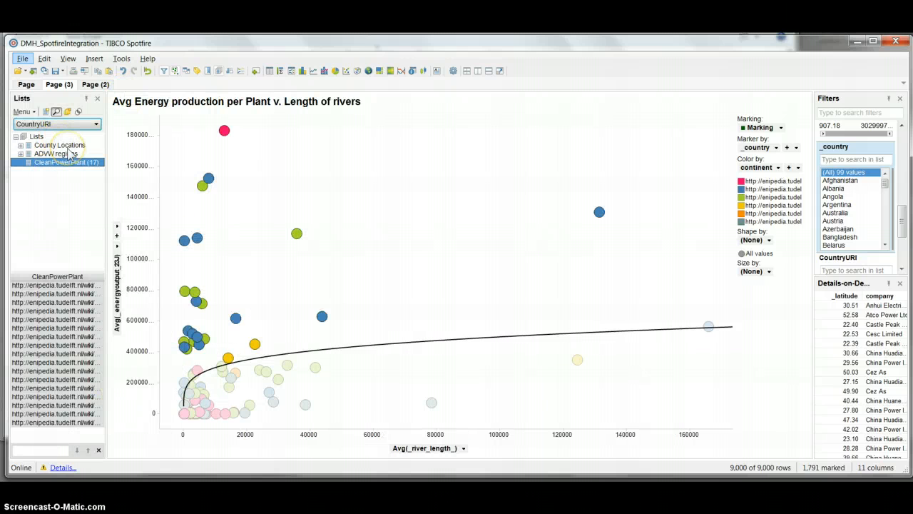
Create a new top-level list named WaterEnergyEfficient from the marked countries, widen the list area and show the new list's items
{"action": "left_click", "coordinate": [50, 136]}
{"action": "right_click", "coordinate": [50, 136]}
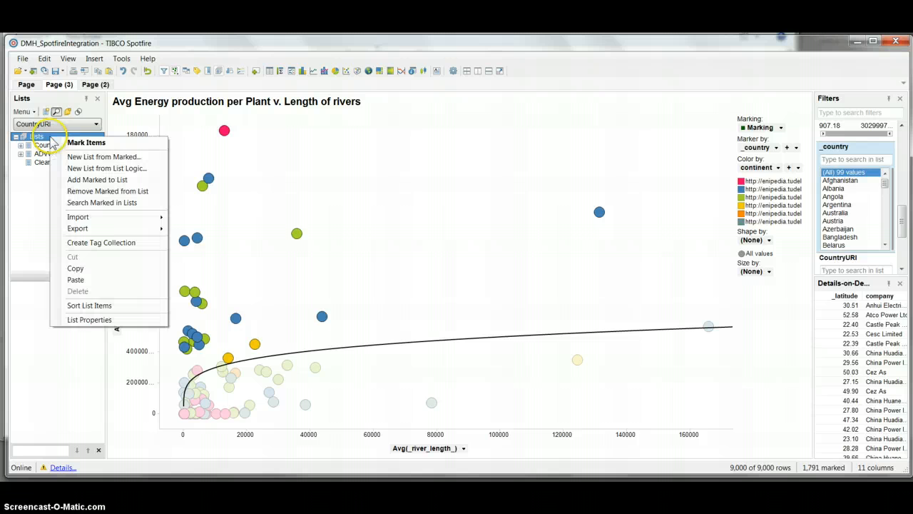
{"action": "left_click", "coordinate": [80, 158]}
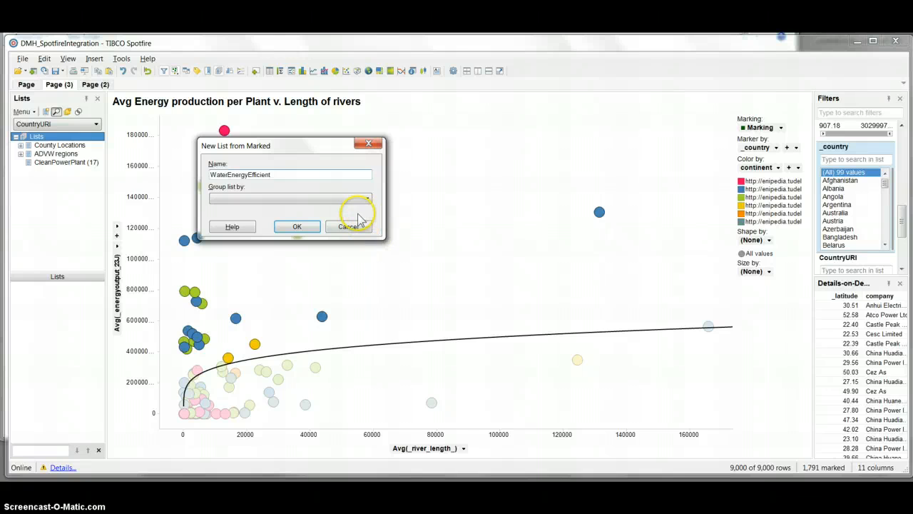
{"action": "left_click", "coordinate": [297, 226]}
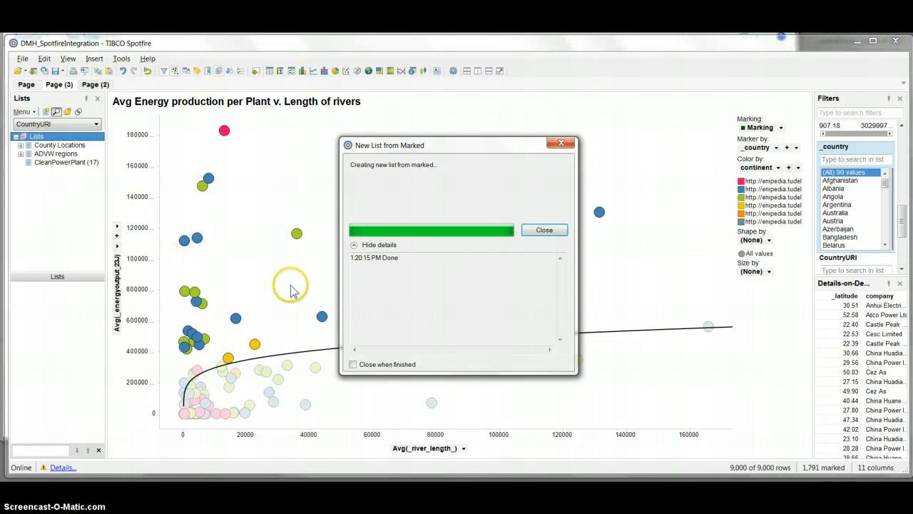
{"action": "left_click", "coordinate": [539, 230]}
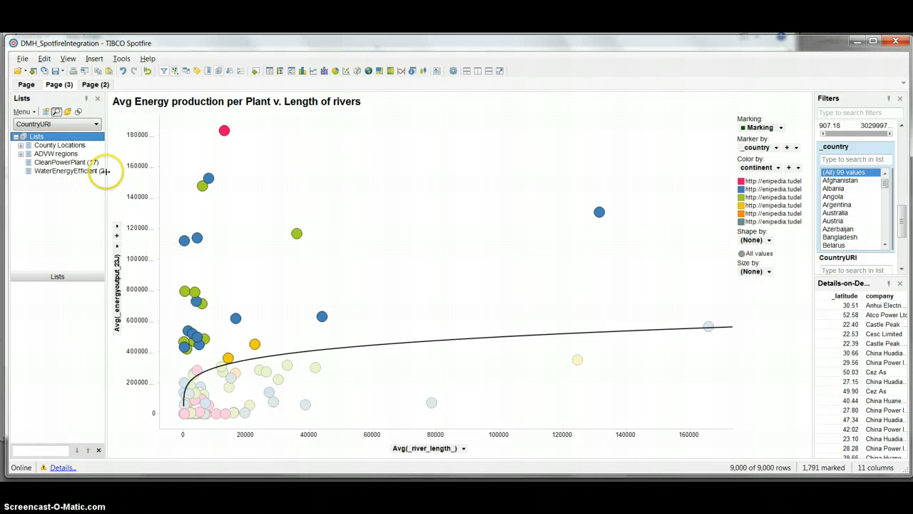
{"action": "left_click_drag", "start_coordinate": [106, 172], "coordinate": [130, 173]}
{"action": "left_click", "coordinate": [57, 172]}
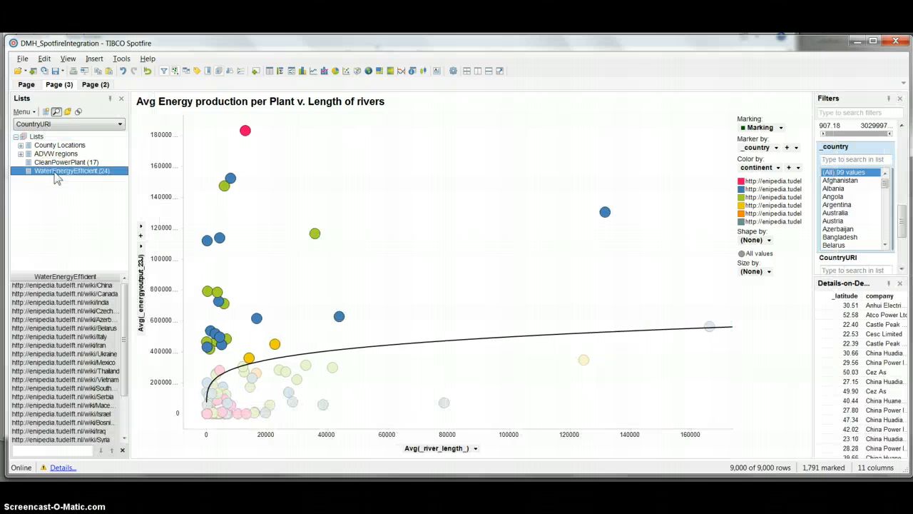
Import the WaterEnergyEfficient.lists file from the Projects\Enipedia folder into the WaterEnergyEfficient list
{"action": "right_click", "coordinate": [58, 178]}
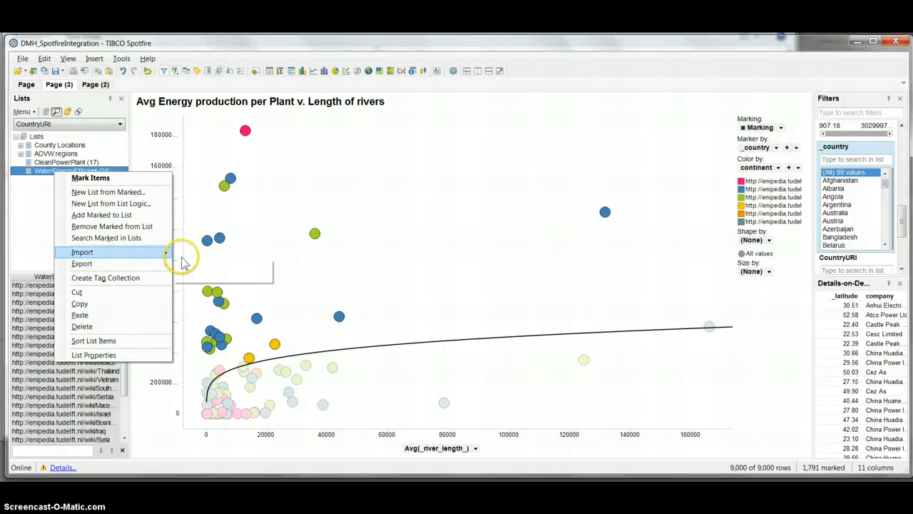
{"action": "mouse_move", "coordinate": [146, 254]}
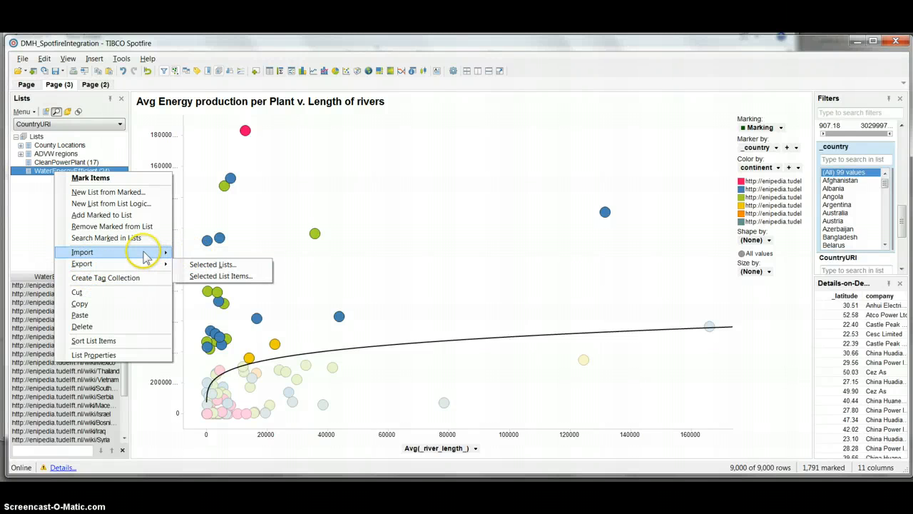
{"action": "left_click", "coordinate": [208, 264]}
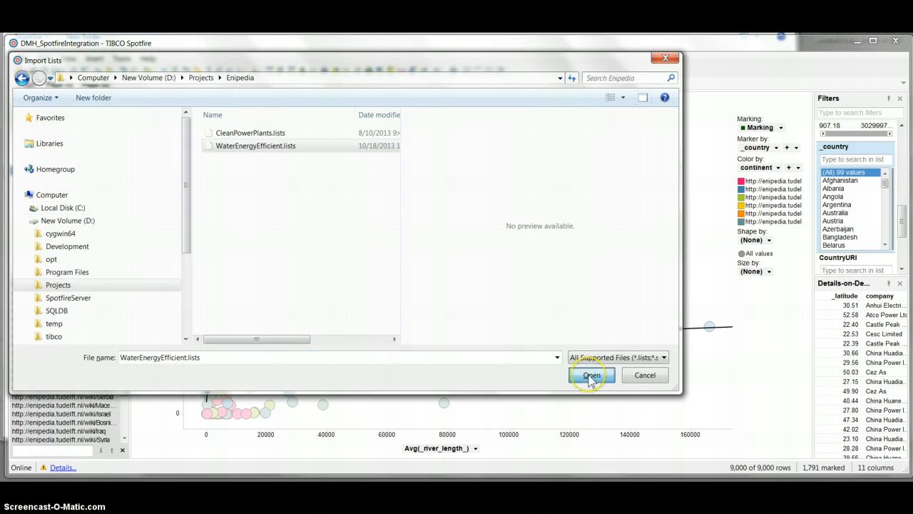
{"action": "left_click", "coordinate": [590, 378]}
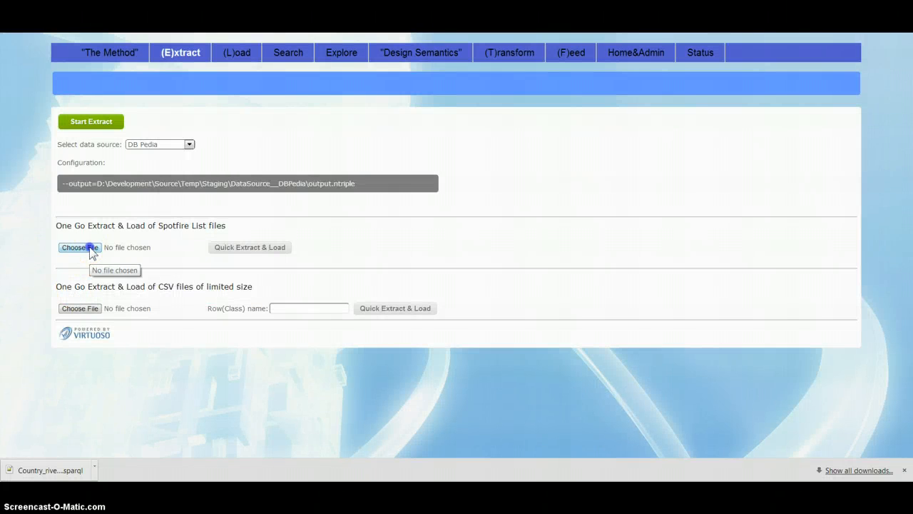
Switch to the semantic data warehouse and run a quick extract and load of the Spotfire list file WaterEnergyEfficient.lists
{"action": "left_click", "coordinate": [90, 248]}
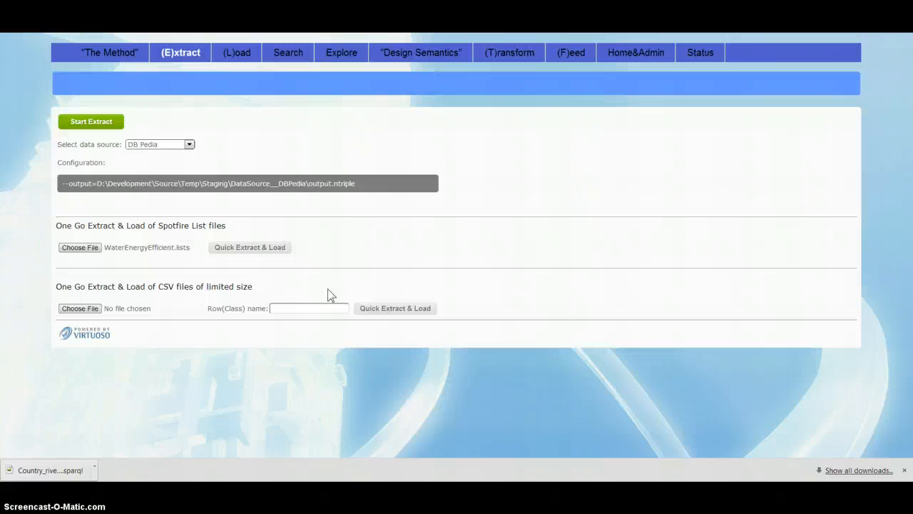
{"action": "left_click", "coordinate": [258, 247]}
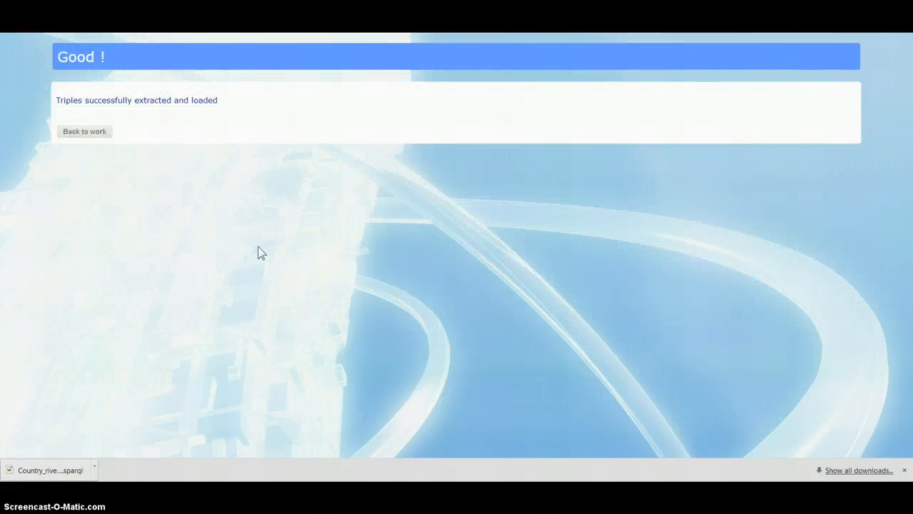
{"action": "left_click", "coordinate": [83, 132]}
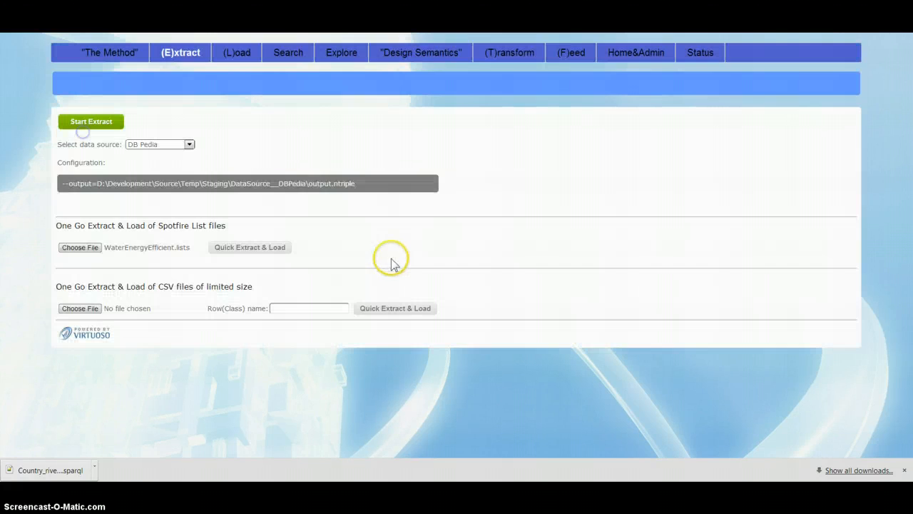
Search the data warehouse for all instances of the class vinge_m:WaterEnergyEfficient
{"action": "key", "text": "alt+Tab"}
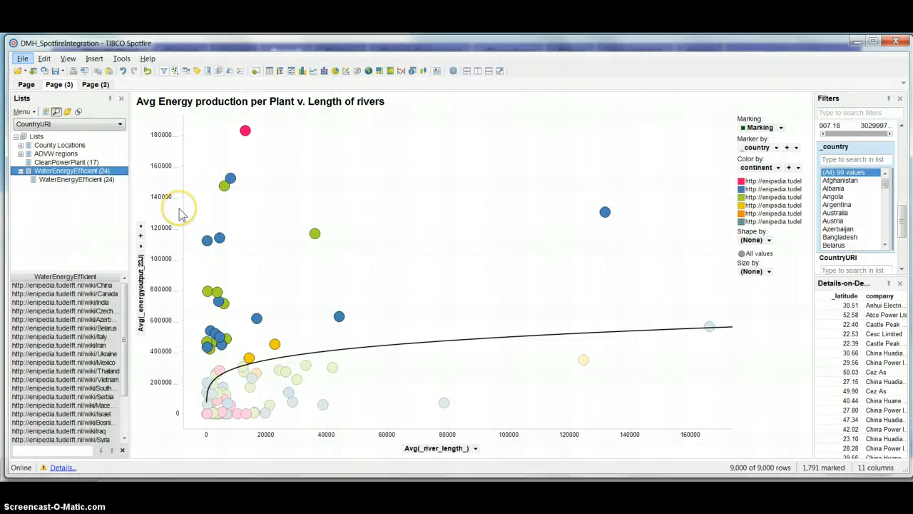
{"action": "left_click", "coordinate": [341, 222]}
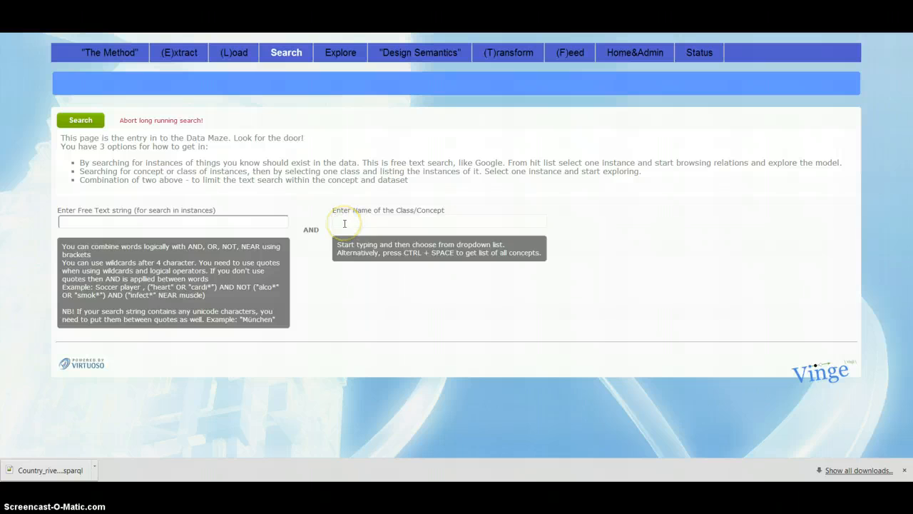
{"action": "type", "text": "water"}
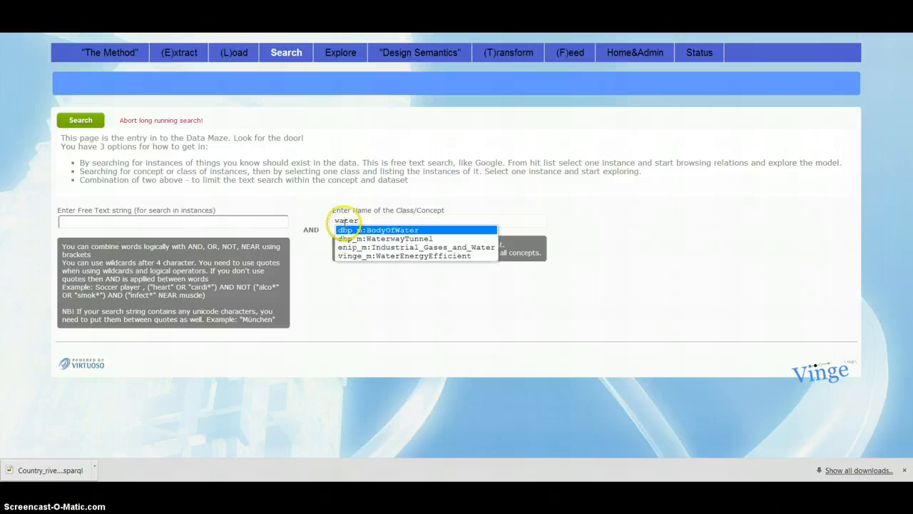
{"action": "left_click", "coordinate": [407, 255]}
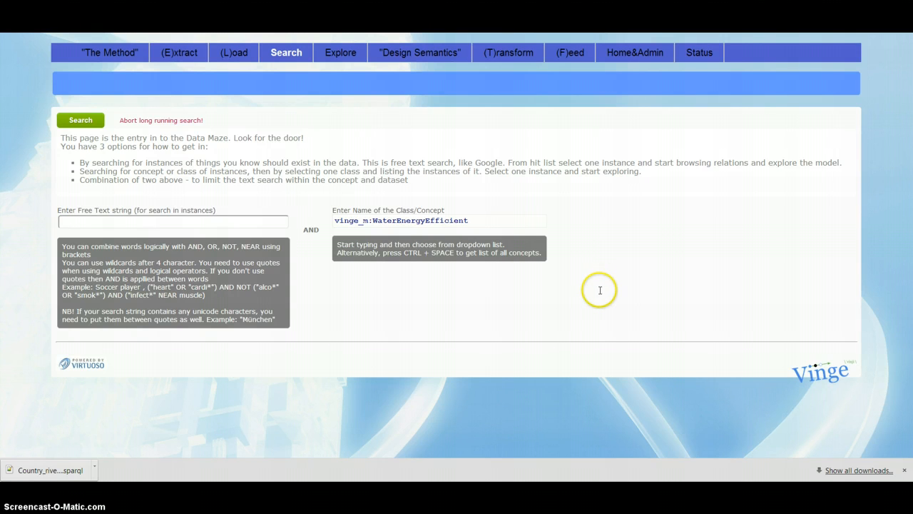
{"action": "left_click", "coordinate": [81, 120]}
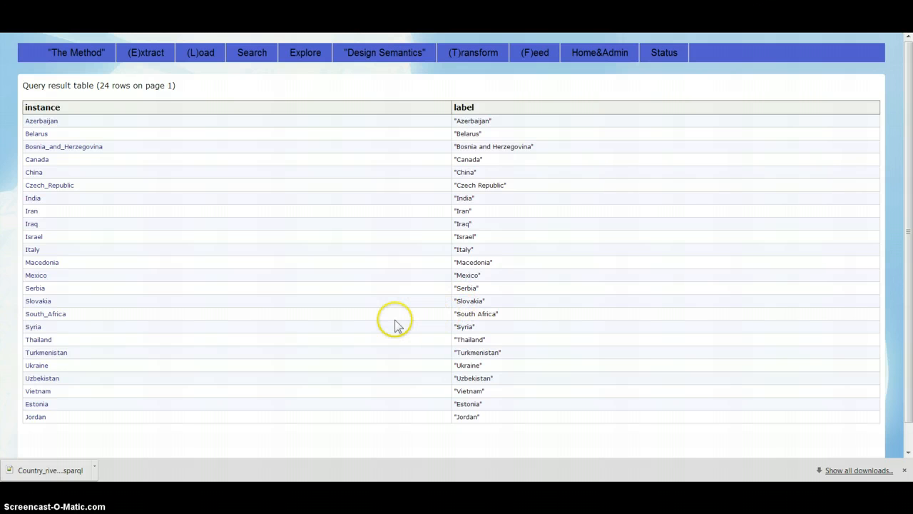
Examine the types and attributes of the Canada and Estonia instances in the search results
{"action": "left_click", "coordinate": [37, 160]}
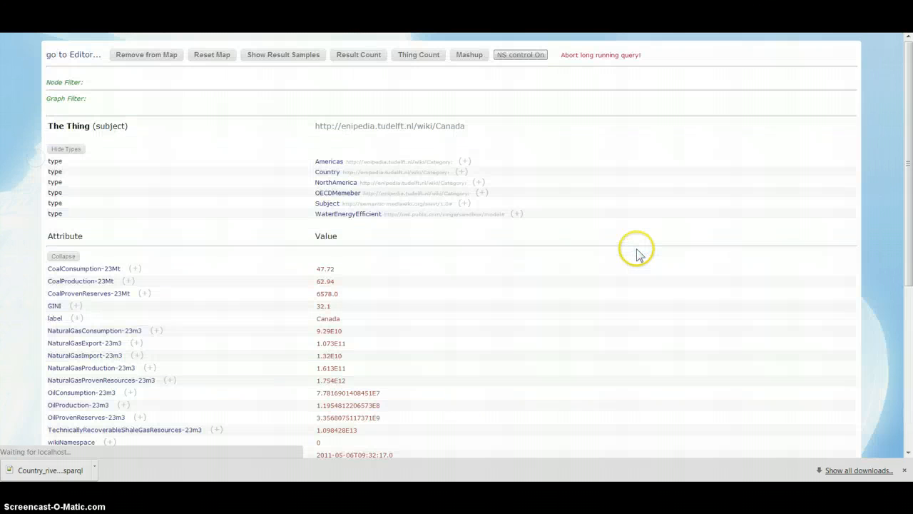
{"action": "key", "text": "alt+Left"}
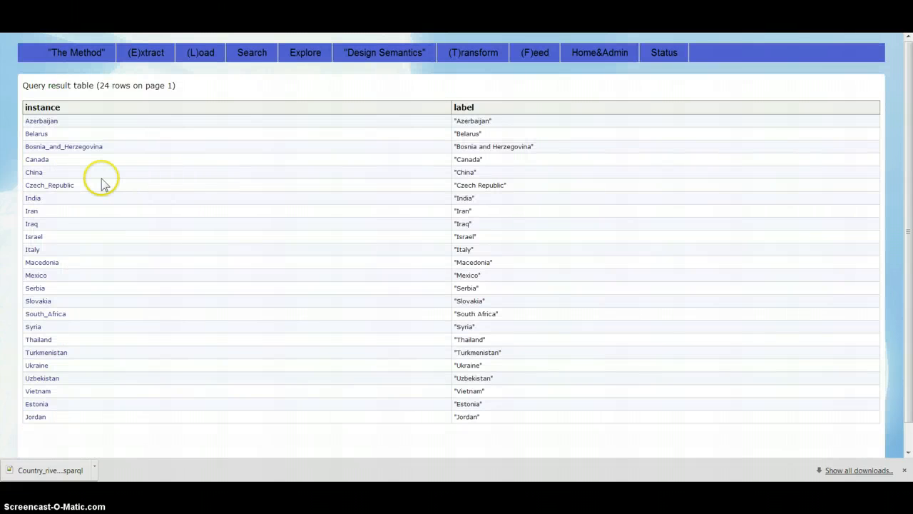
{"action": "left_click", "coordinate": [36, 405]}
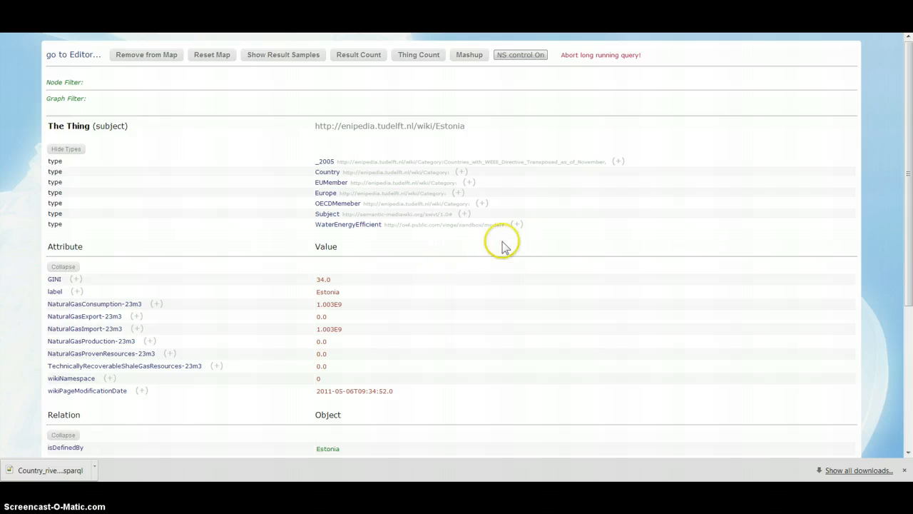
Add Estonia's WaterEnergyEfficient type and NaturalGasConsumption-23m3 attribute to the query map and show the result samples
{"action": "left_click", "coordinate": [516, 224]}
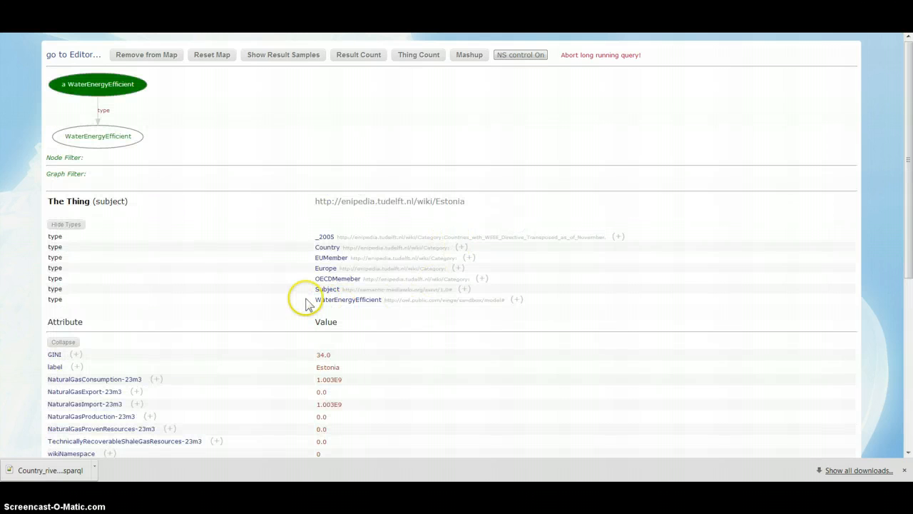
{"action": "scroll", "coordinate": [246, 285], "scroll_direction": "down", "scroll_amount": 1}
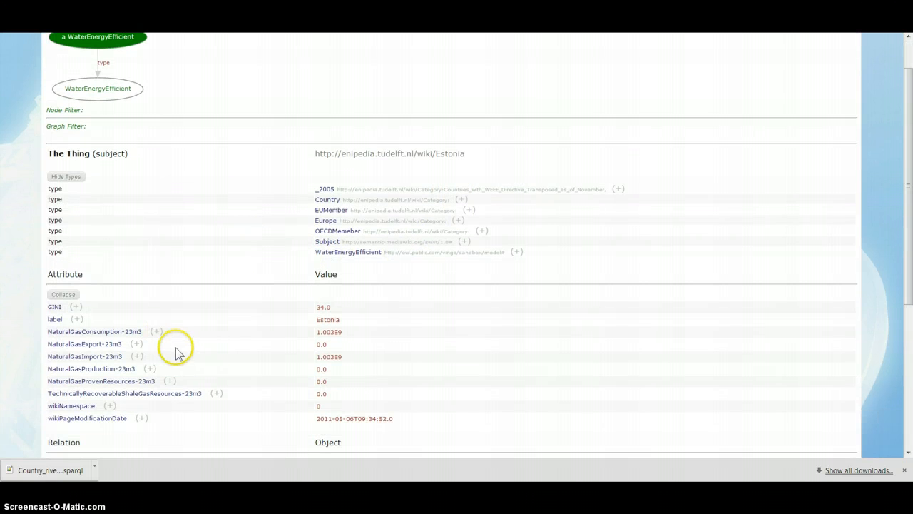
{"action": "left_click", "coordinate": [327, 332]}
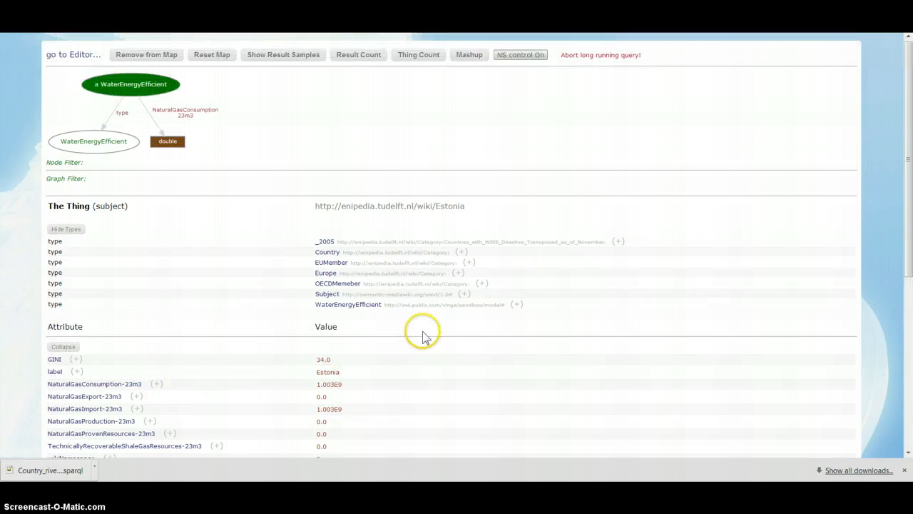
{"action": "left_click", "coordinate": [277, 57]}
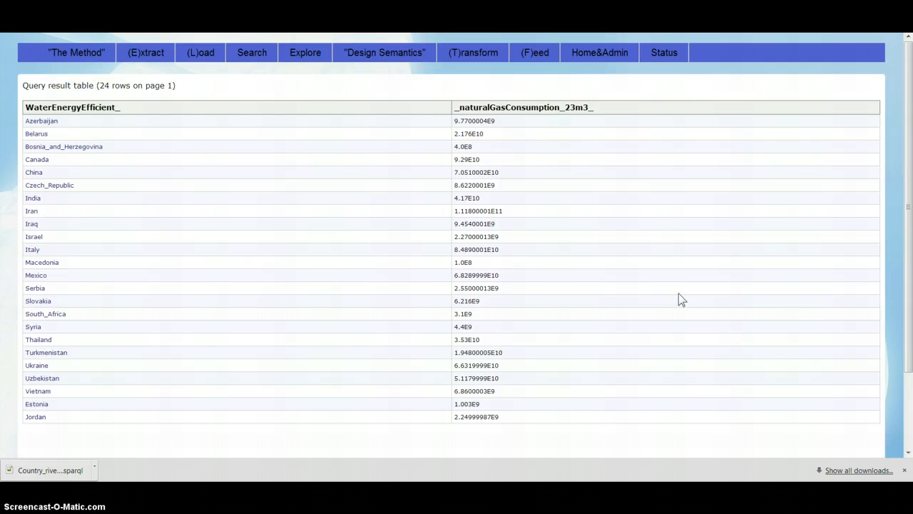
Return to the method overview diagram and choose its Explore Relations and Properties stage
{"action": "left_click", "coordinate": [355, 277]}
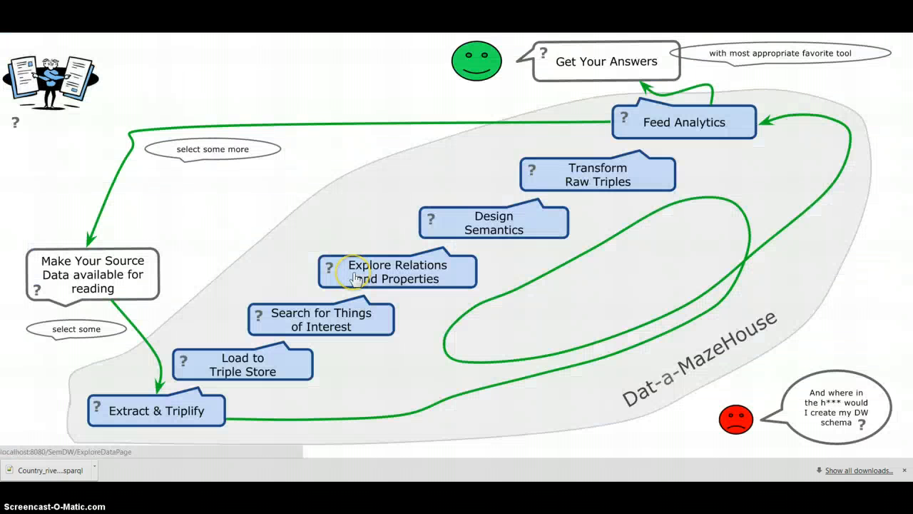